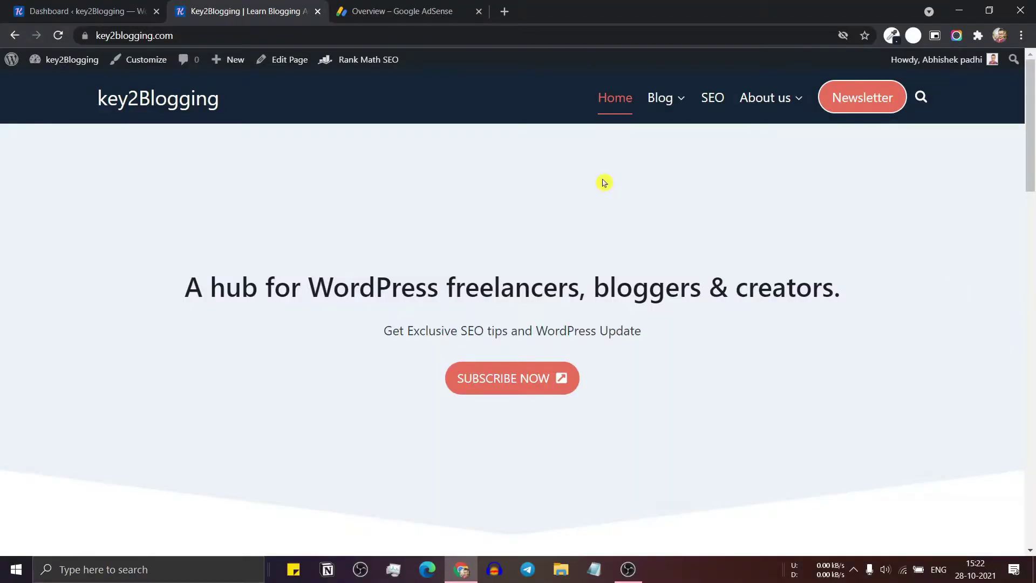
Step: Search the plugin directory for 'ad inserter' from the Add New plugins page
{"action": "left_click", "coordinate": [93, 12]}
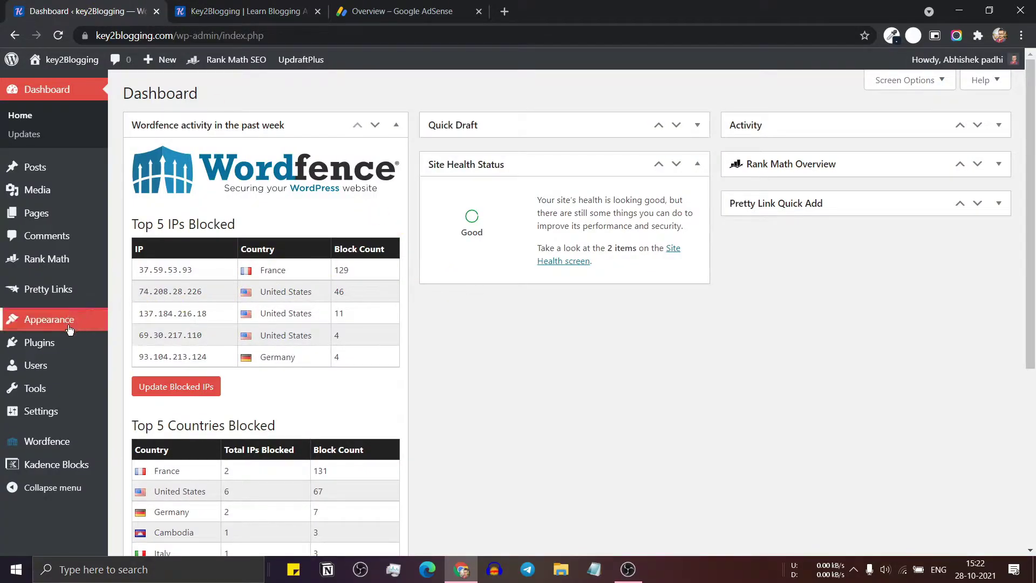
{"action": "mouse_move", "coordinate": [57, 341]}
{"action": "left_click", "coordinate": [143, 367]}
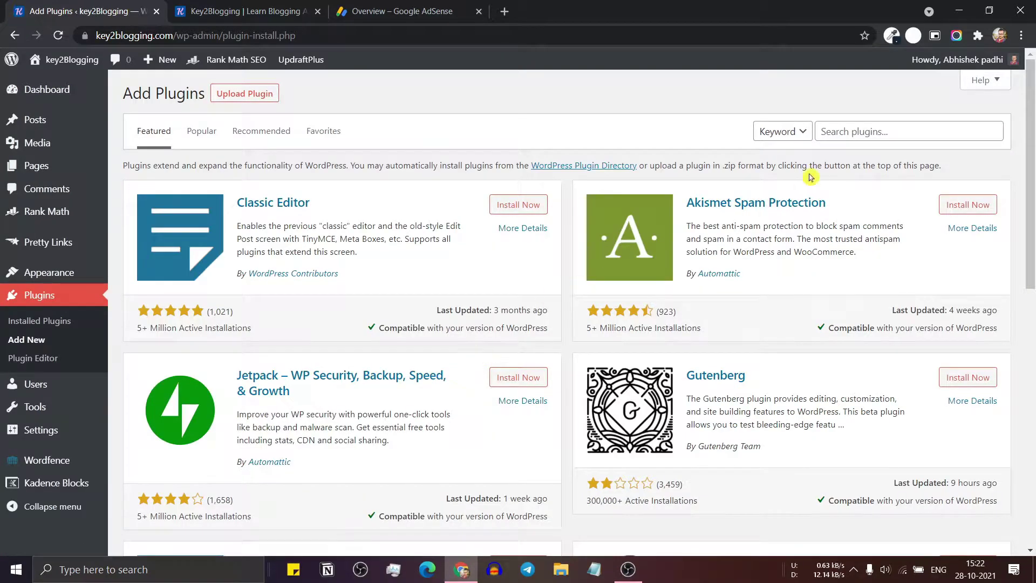
{"action": "left_click", "coordinate": [849, 131]}
{"action": "type", "text": "a"}
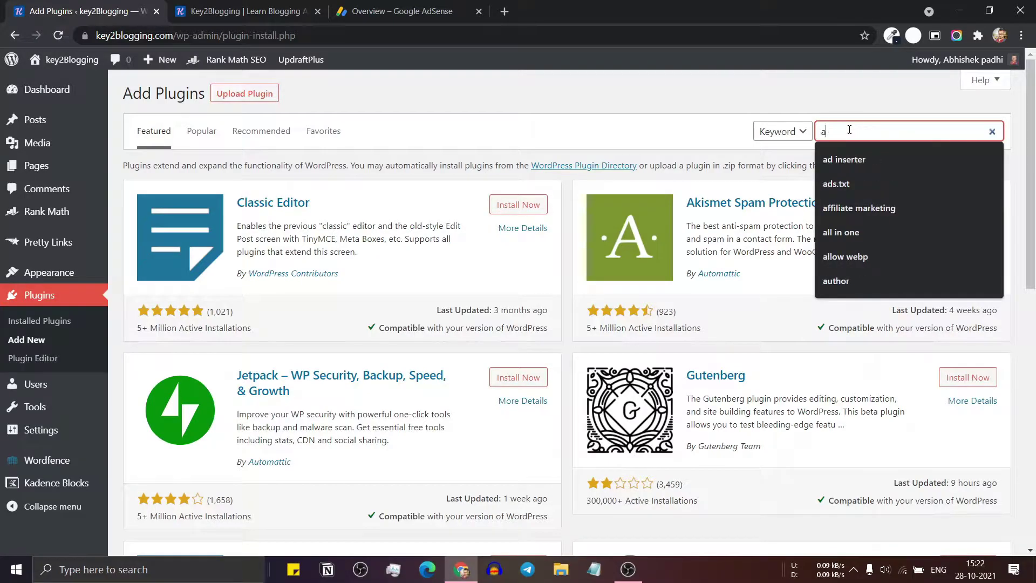
{"action": "type", "text": "d inse"}
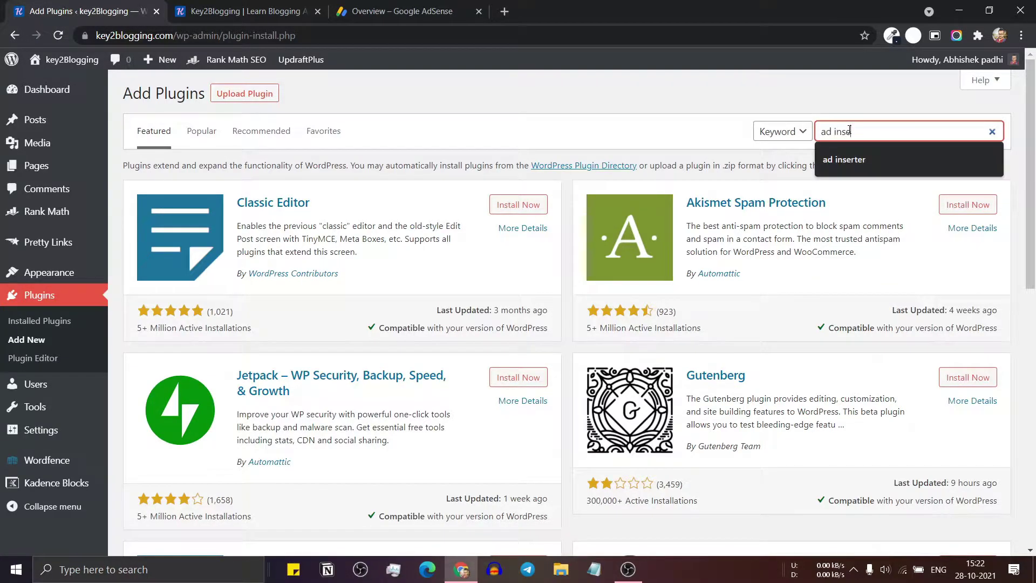
{"action": "type", "text": "rter"}
{"action": "key", "text": "Return"}
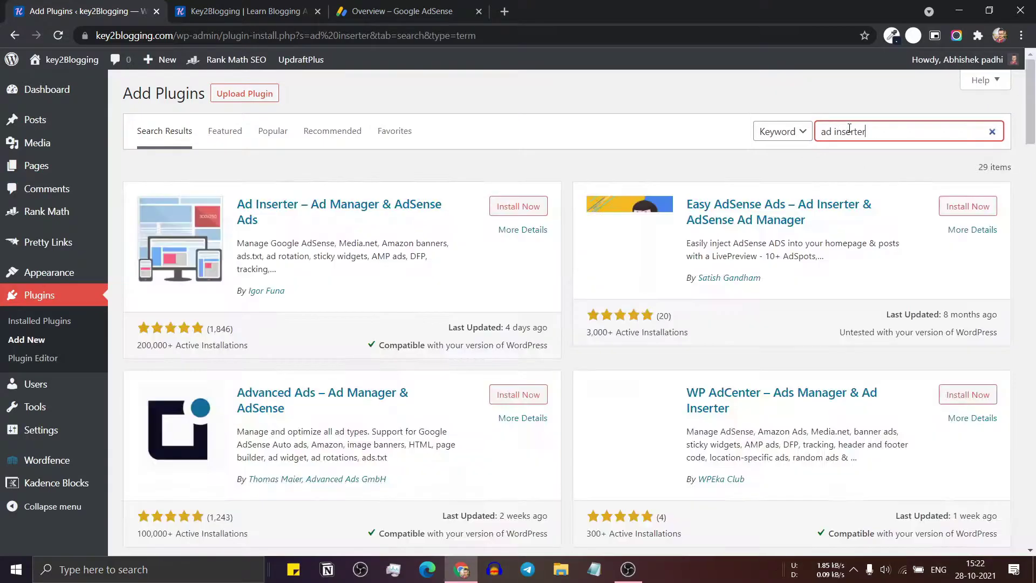
Step: Install and activate the Ad Inserter plugin and open its settings
{"action": "left_click", "coordinate": [529, 210]}
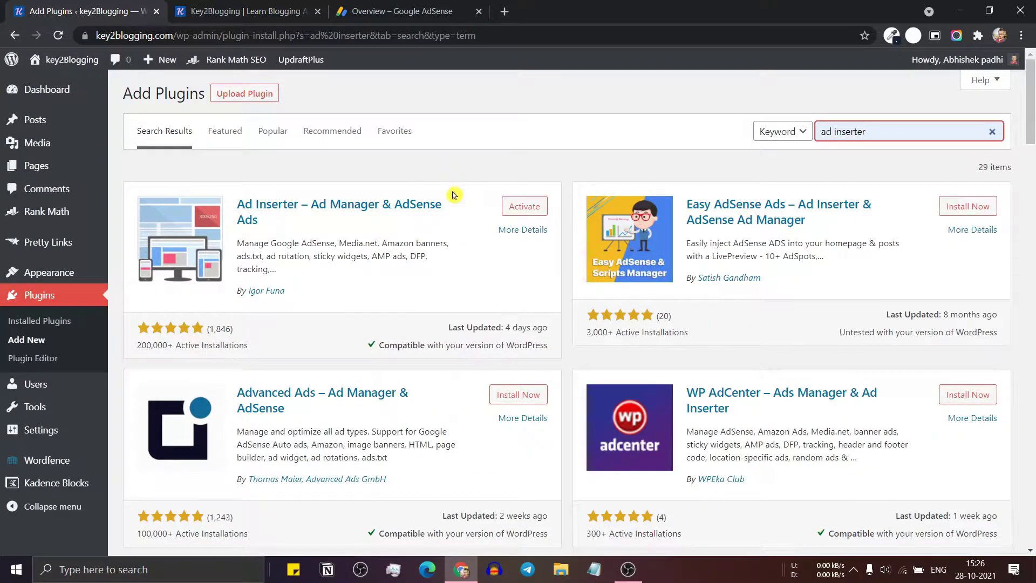
{"action": "left_click", "coordinate": [522, 210]}
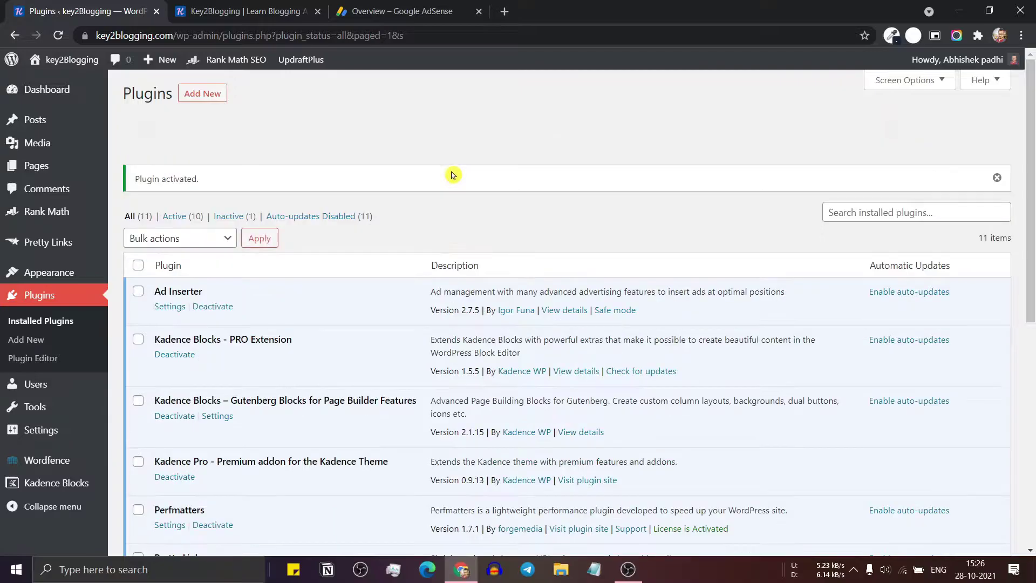
{"action": "left_click", "coordinate": [168, 308]}
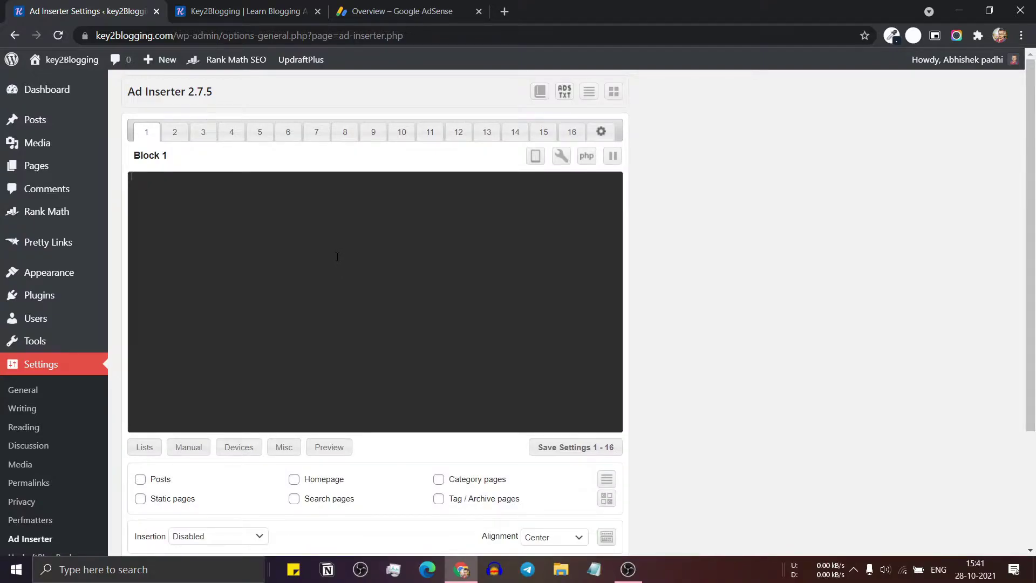
Step: Check the empty ad blocks 2, 3 and 4, return to Block 1, then view the AdSense ad units
{"action": "left_click", "coordinate": [174, 134]}
{"action": "left_click", "coordinate": [203, 134]}
{"action": "left_click", "coordinate": [232, 133]}
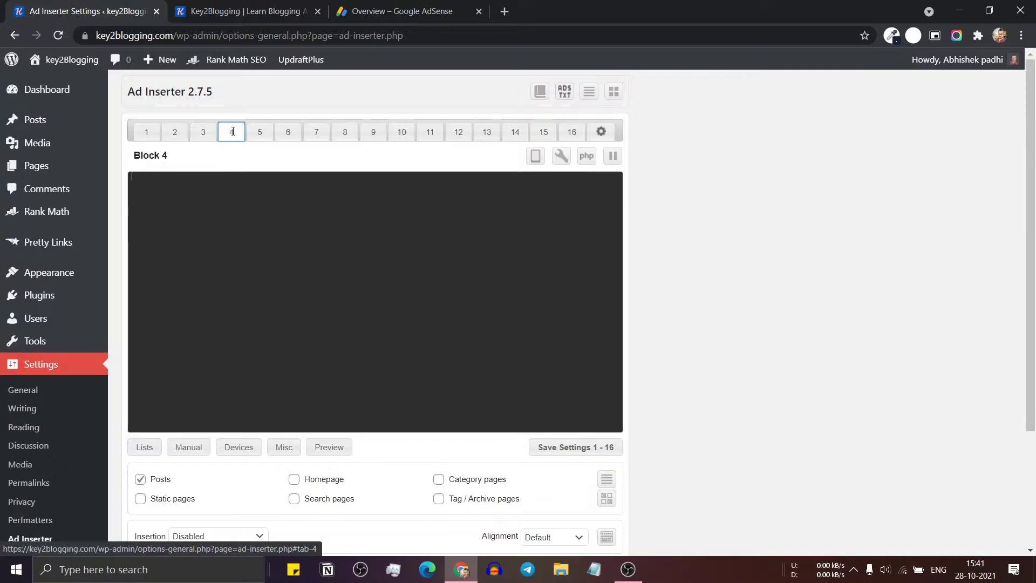
{"action": "left_click", "coordinate": [148, 138]}
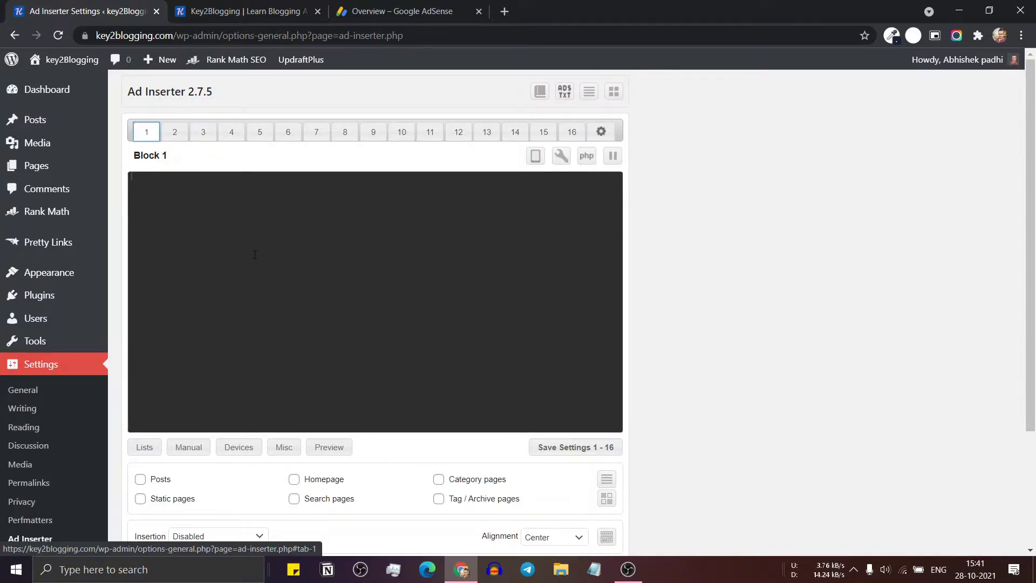
{"action": "left_click", "coordinate": [378, 11]}
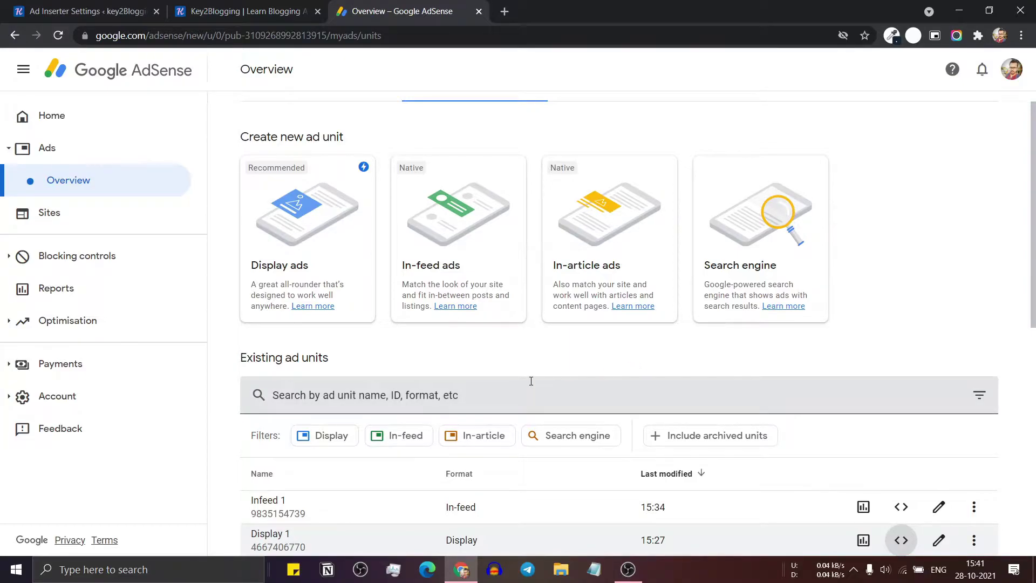
Step: Get the Display 1 ad unit's code in AdSense and copy the snippet
{"action": "scroll", "coordinate": [531, 381], "scroll_direction": "down", "scroll_amount": 2}
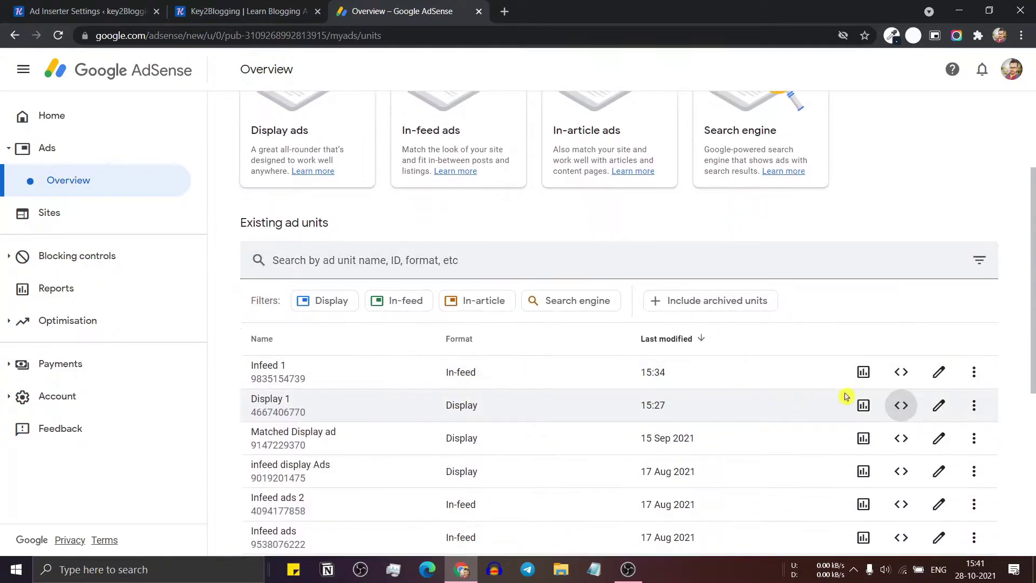
{"action": "left_click", "coordinate": [902, 409]}
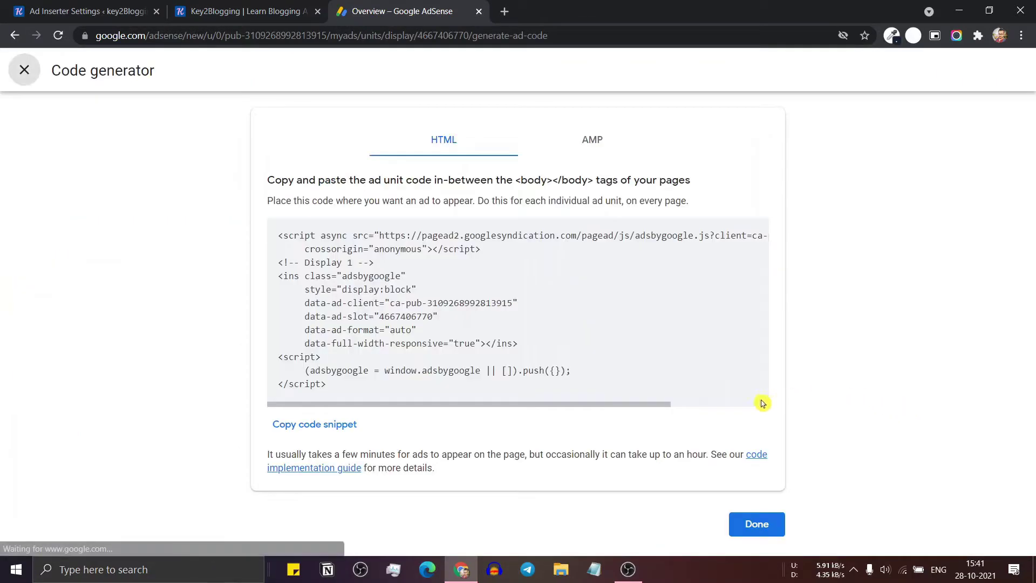
{"action": "left_click", "coordinate": [313, 425]}
Step: Paste the Display 1 AdSense code into Ad Inserter Block 1
{"action": "left_click", "coordinate": [81, 11]}
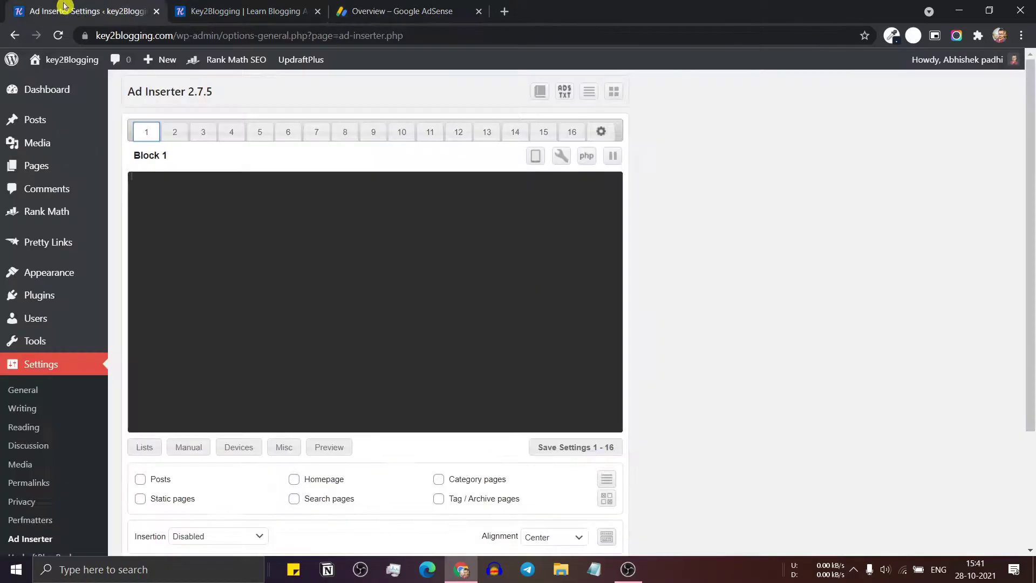
{"action": "key", "text": "ctrl+v"}
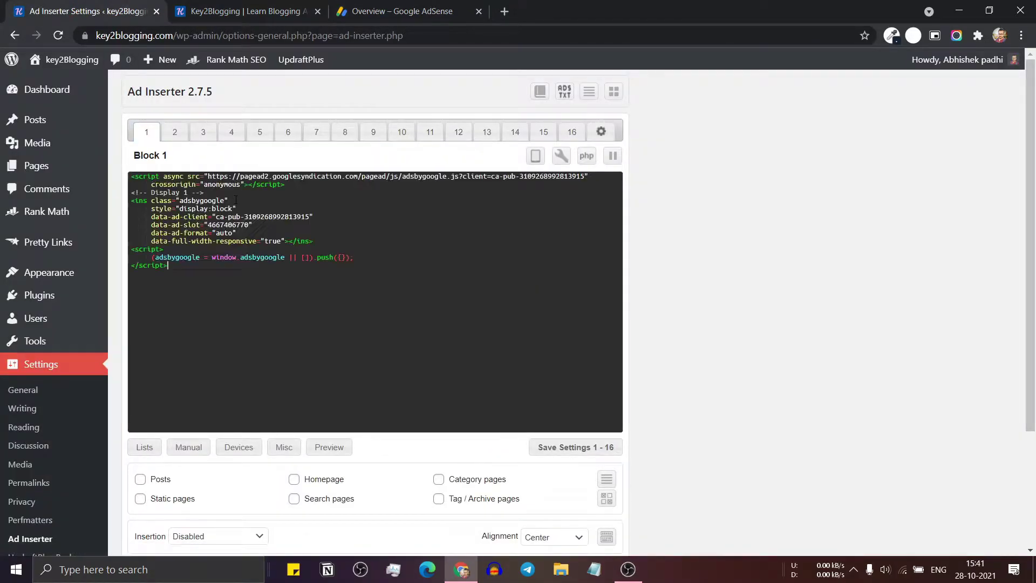
{"action": "scroll", "coordinate": [300, 308], "scroll_direction": "down", "scroll_amount": 3}
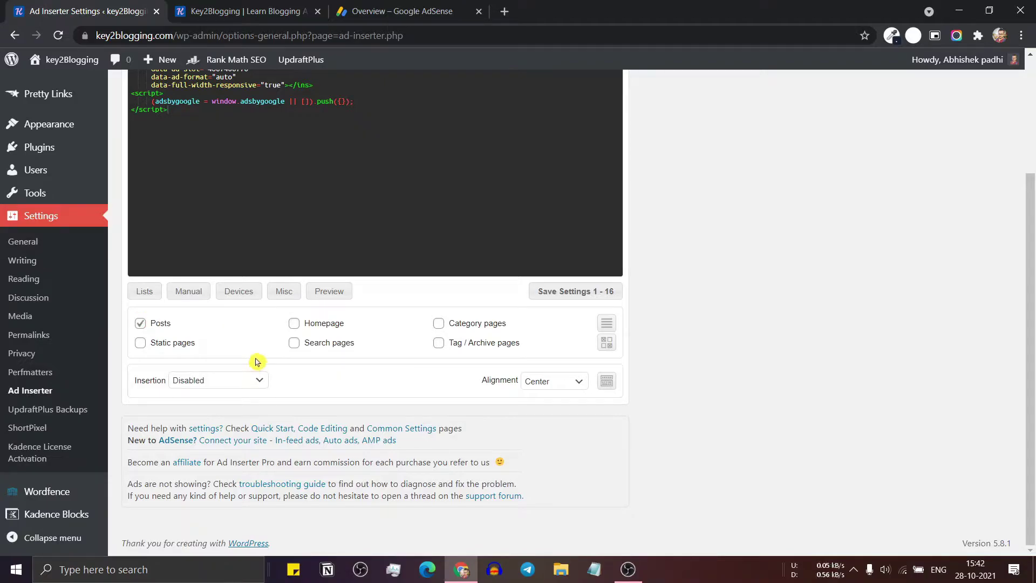
Step: Set Block 1's insertion to after paragraph, replacing the paragraph number with 5
{"action": "left_click", "coordinate": [256, 380]}
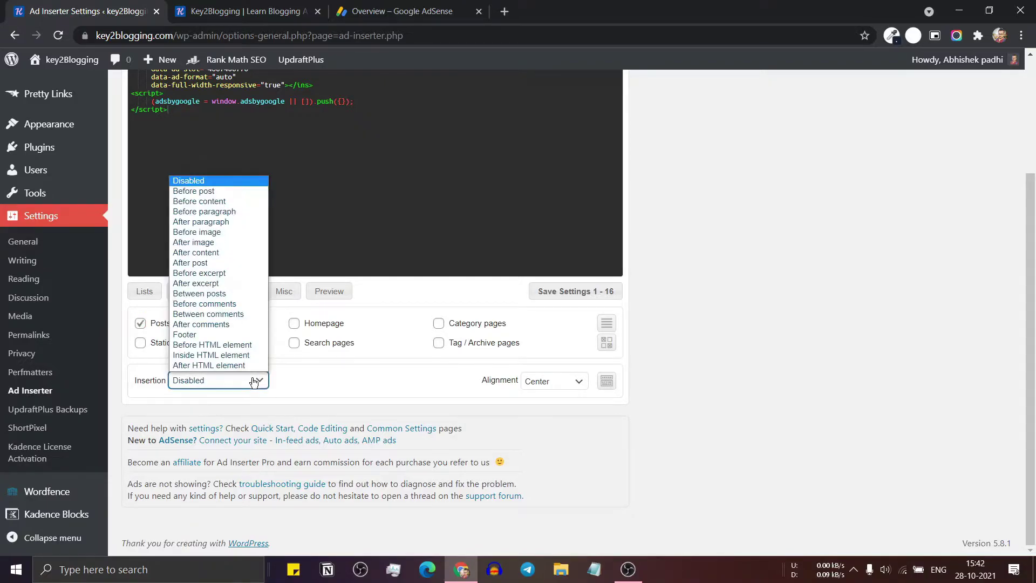
{"action": "left_click", "coordinate": [249, 221]}
{"action": "left_click", "coordinate": [322, 378]}
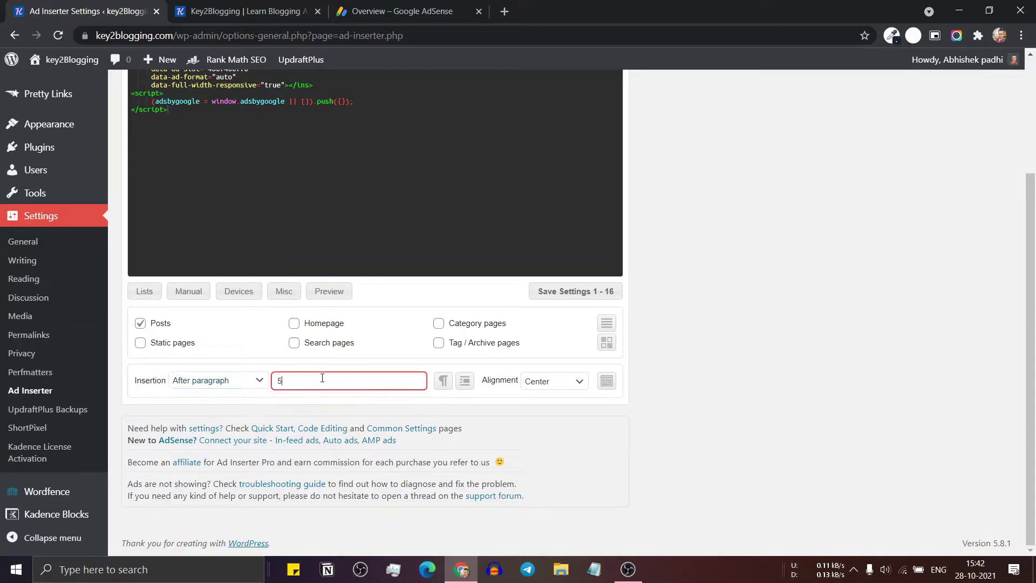
{"action": "key", "text": "BackSpace"}
Step: Enable Block 1 on tablets and phones and review its Misc options
{"action": "left_click", "coordinate": [238, 292]}
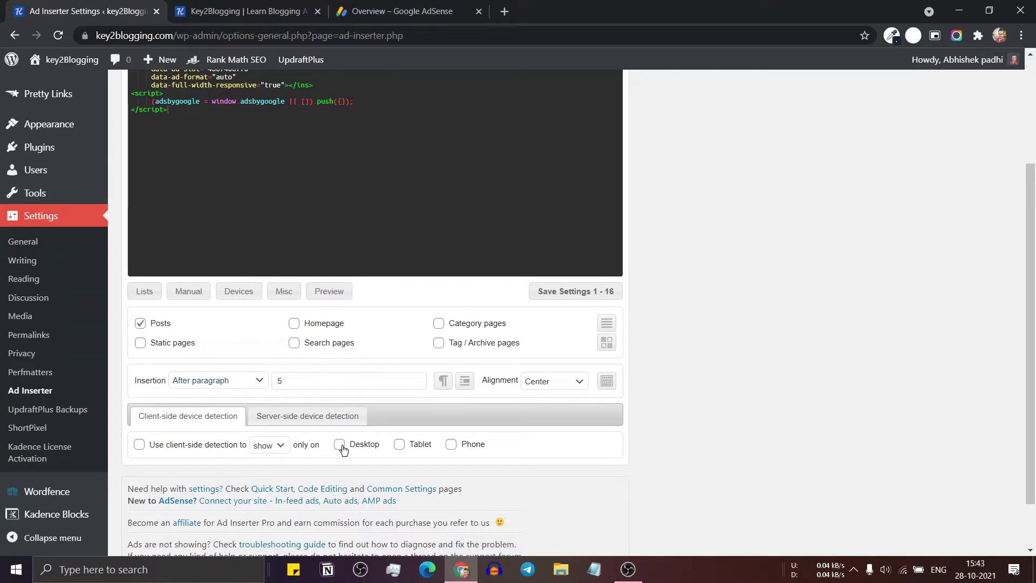
{"action": "left_click", "coordinate": [399, 445]}
{"action": "left_click", "coordinate": [451, 445]}
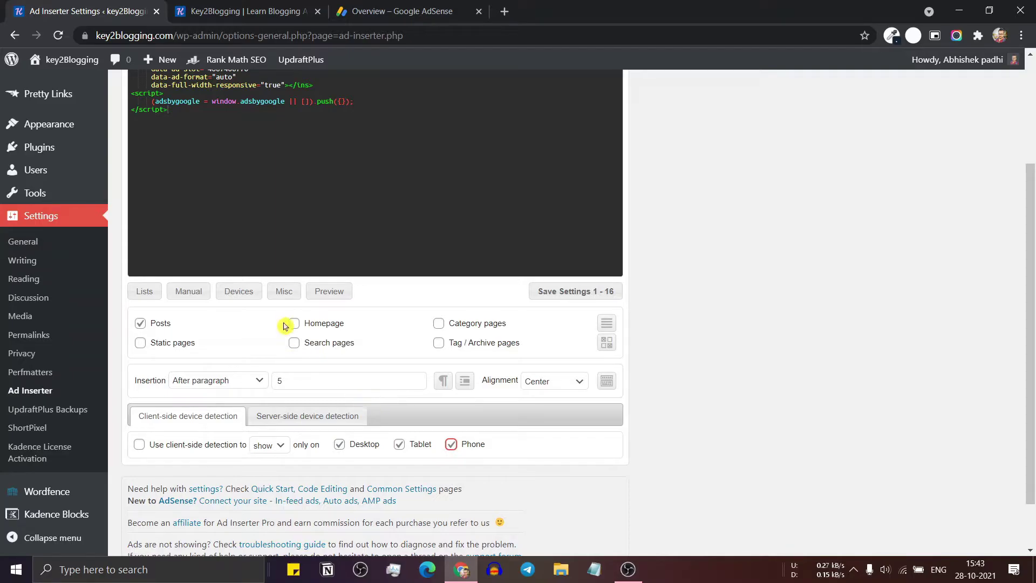
{"action": "left_click", "coordinate": [275, 295]}
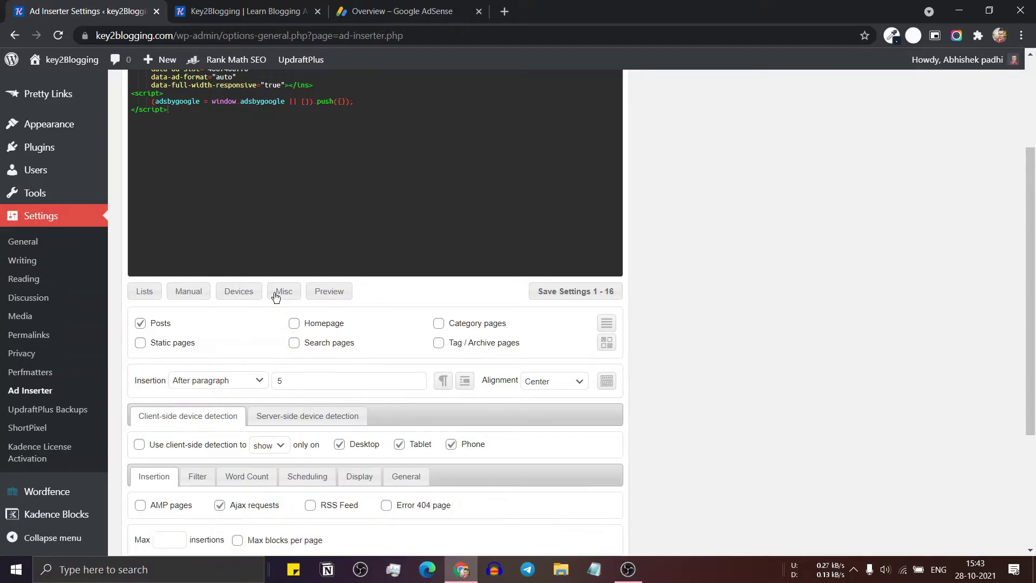
{"action": "scroll", "coordinate": [259, 388], "scroll_direction": "down", "scroll_amount": 4}
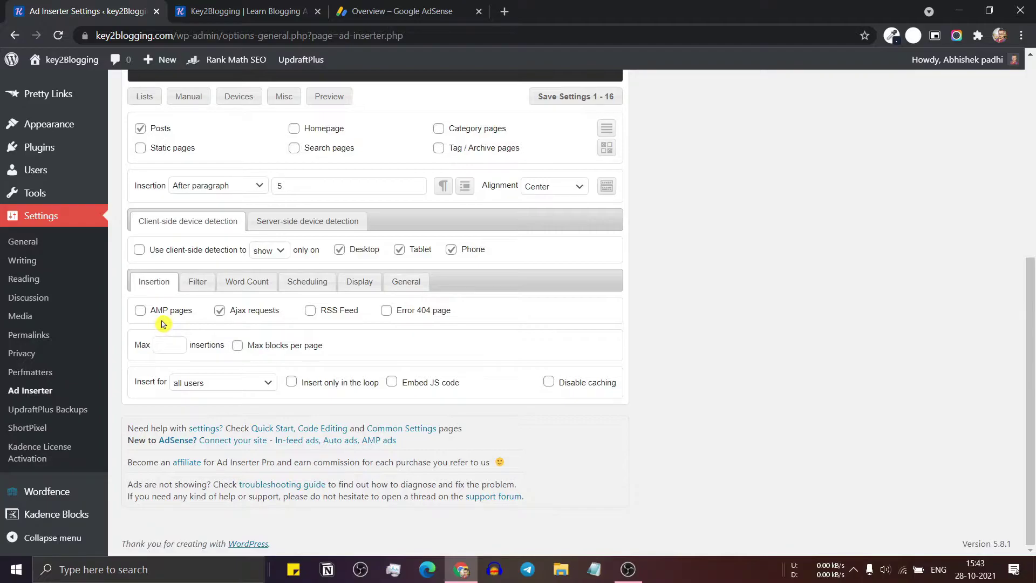
{"action": "scroll", "coordinate": [180, 307], "scroll_direction": "up", "scroll_amount": 4}
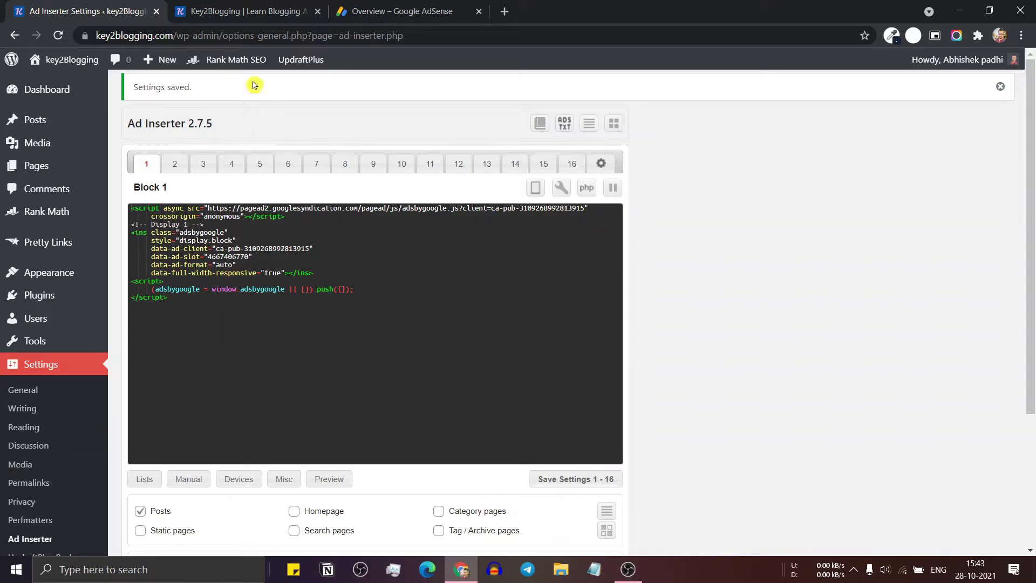
Step: Open the WhatsApp chat button post from the blog to confirm the ad after paragraph 5
{"action": "left_click", "coordinate": [232, 11]}
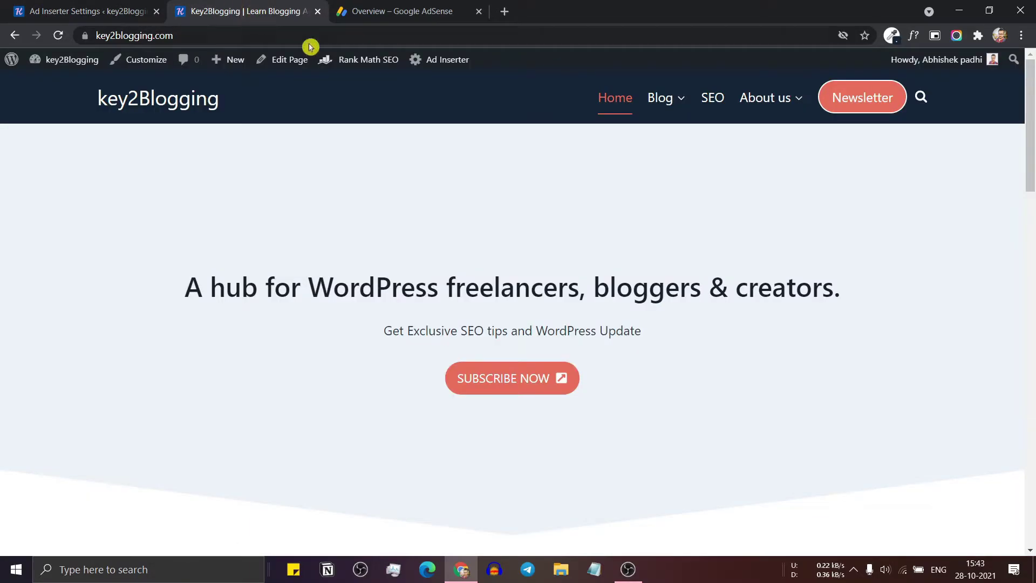
{"action": "left_click", "coordinate": [670, 99]}
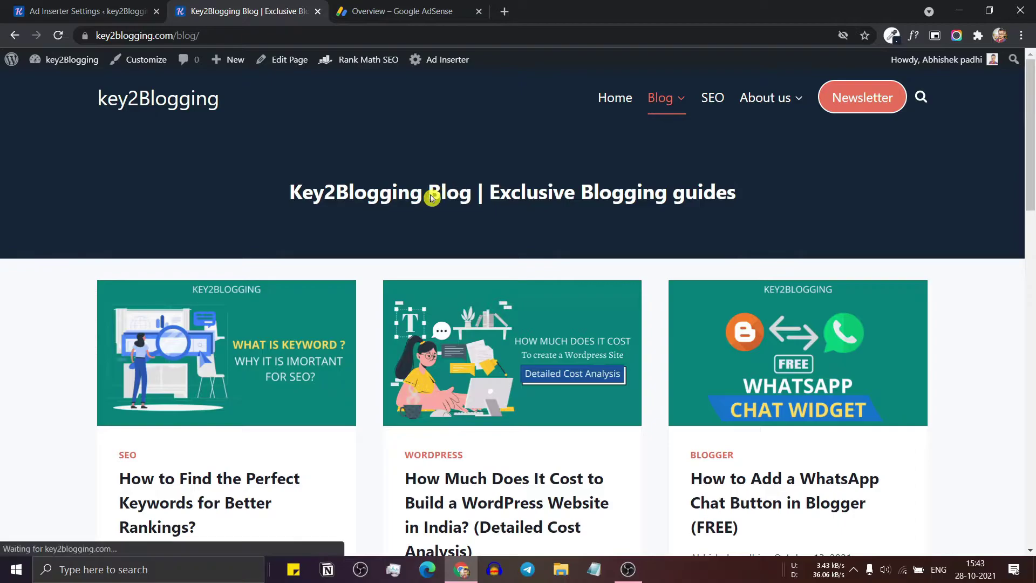
{"action": "scroll", "coordinate": [539, 243], "scroll_direction": "down", "scroll_amount": 3}
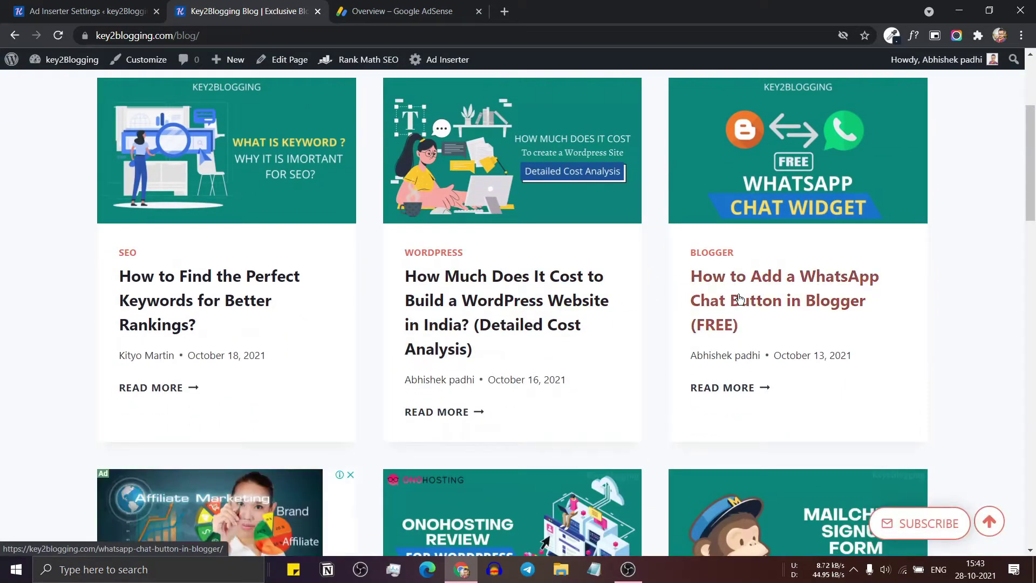
{"action": "left_click", "coordinate": [738, 298]}
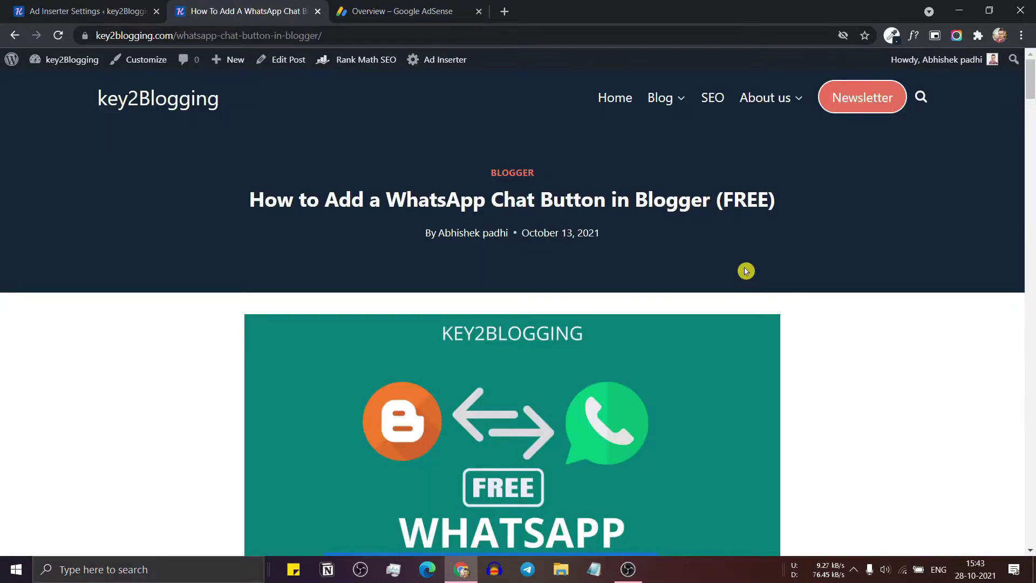
{"action": "scroll", "coordinate": [745, 273], "scroll_direction": "down", "scroll_amount": 10}
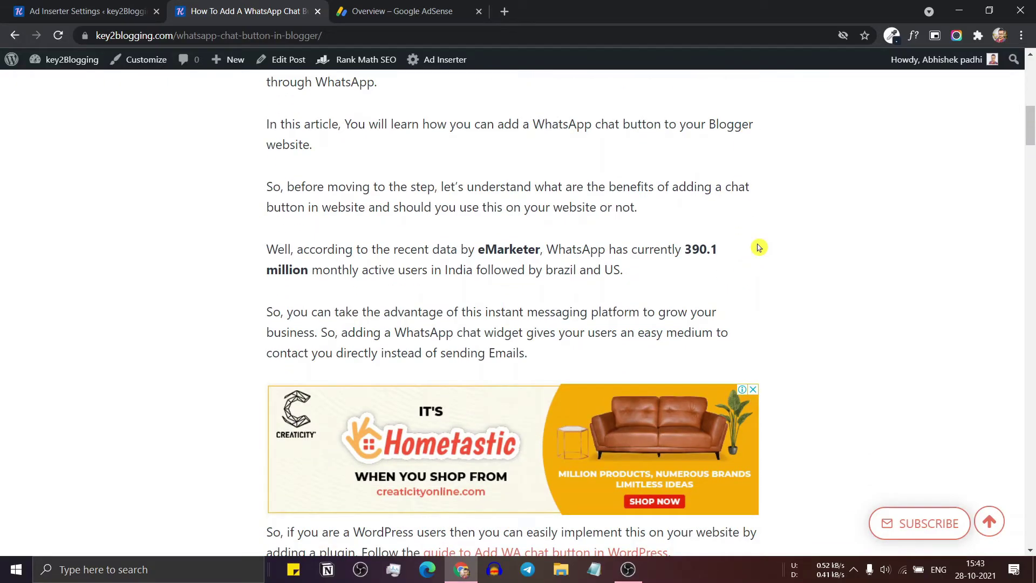
{"action": "scroll", "coordinate": [757, 248], "scroll_direction": "up", "scroll_amount": 2}
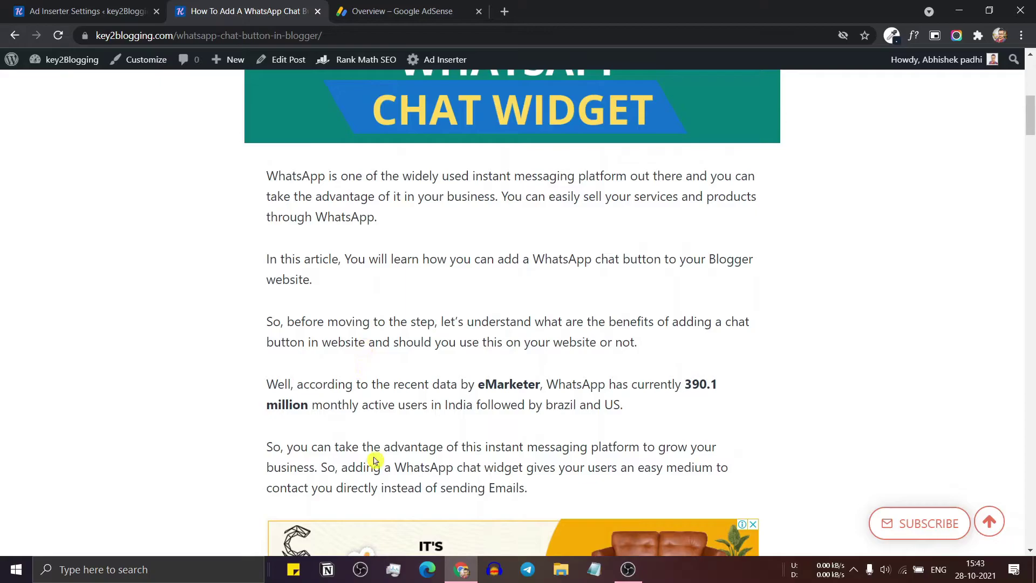
{"action": "scroll", "coordinate": [381, 473], "scroll_direction": "down", "scroll_amount": 1}
{"action": "scroll", "coordinate": [421, 407], "scroll_direction": "down", "scroll_amount": 2}
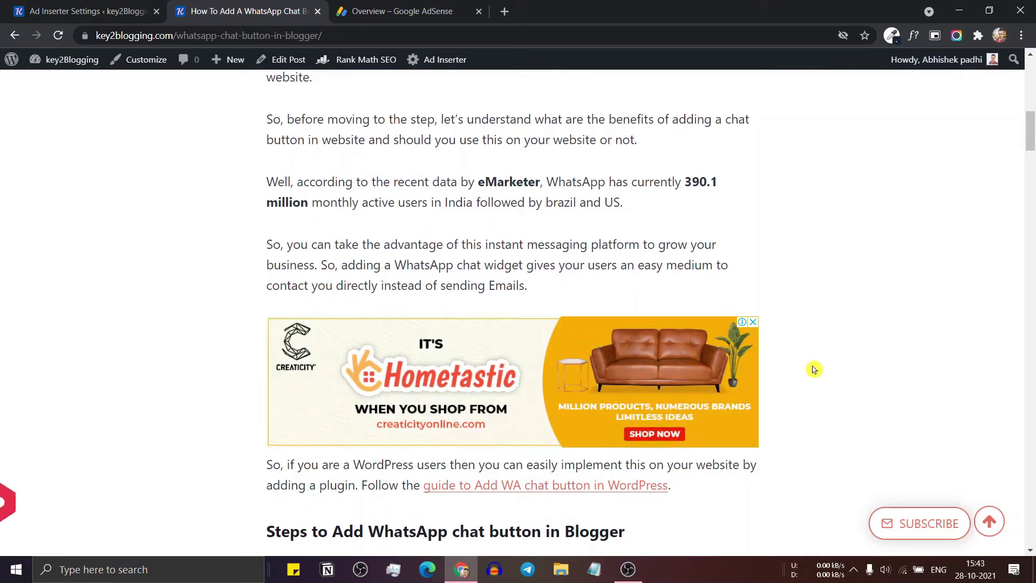
{"action": "left_click", "coordinate": [106, 7]}
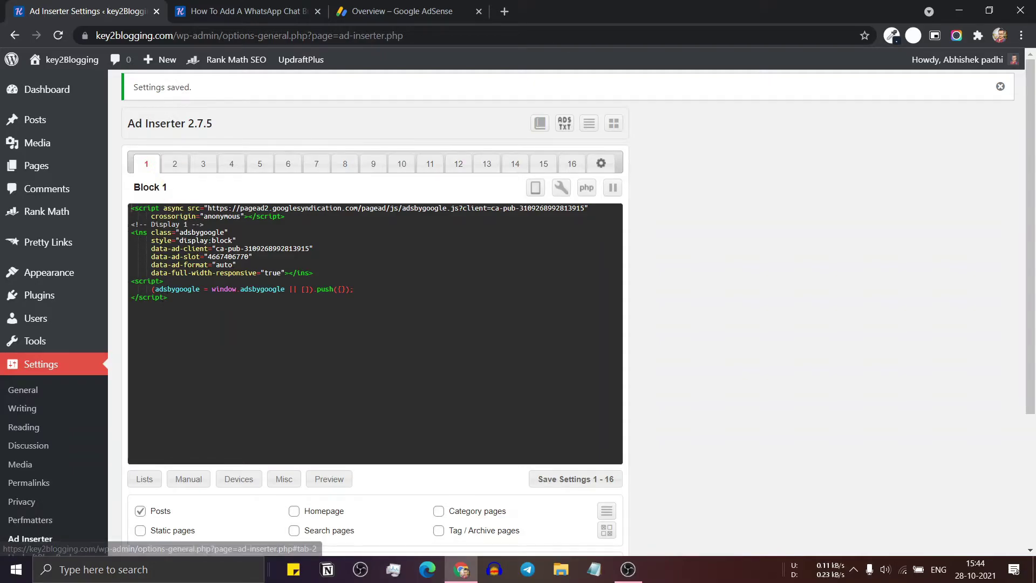
Step: Copy Block 1's AdSense code and paste it into Block 2
{"action": "key", "text": "ctrl+a"}
{"action": "key", "text": "ctrl+c"}
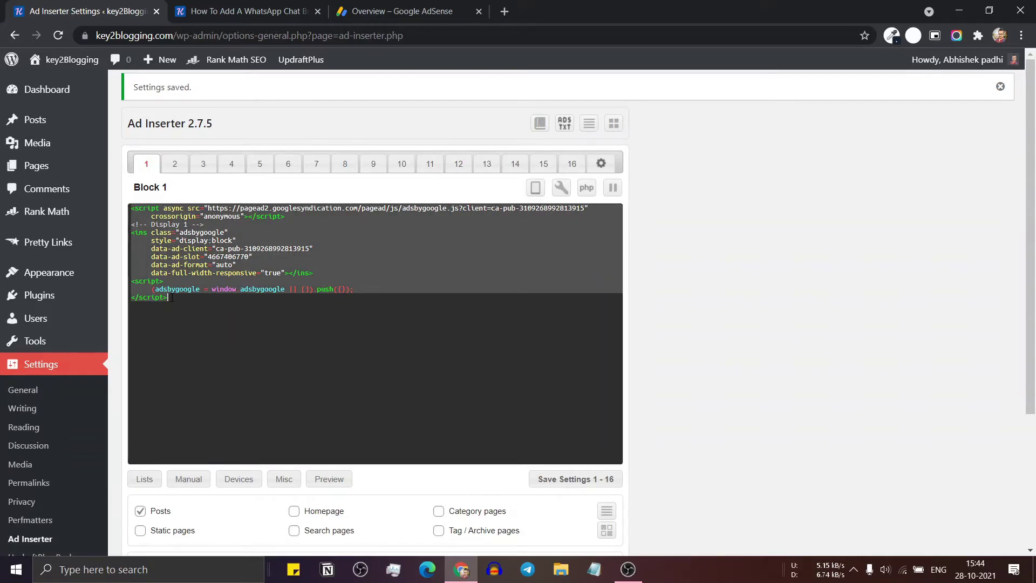
{"action": "left_click", "coordinate": [173, 163]}
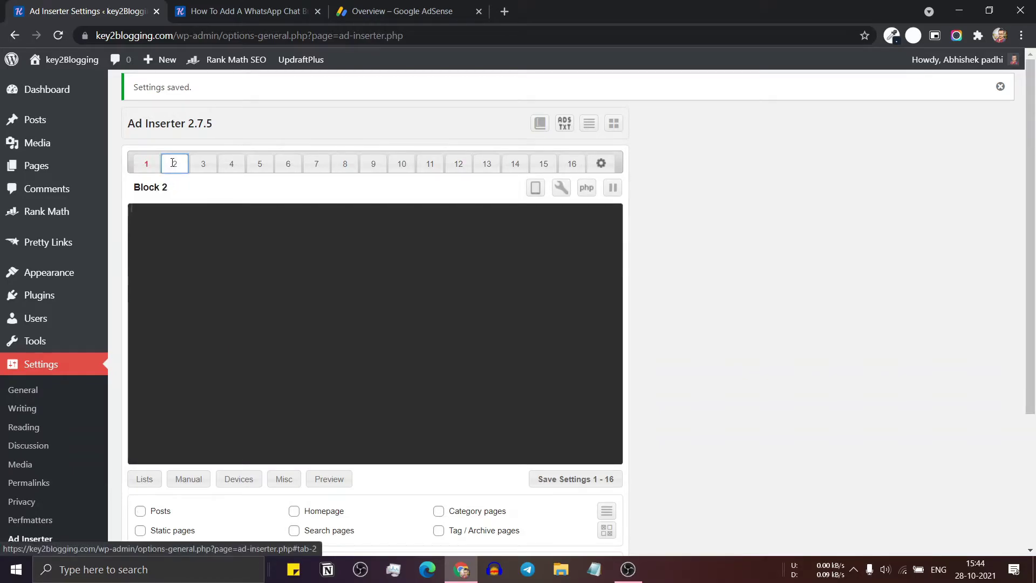
{"action": "left_click", "coordinate": [171, 217]}
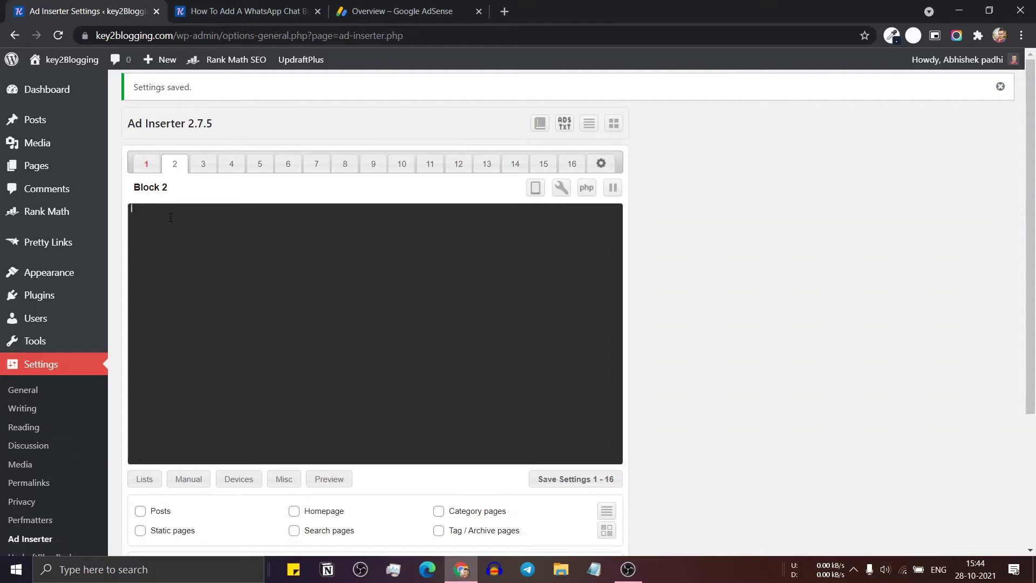
{"action": "key", "text": "ctrl+v"}
Step: Insert Block 2 after paragraph 10, centered, and save settings 1 - 16
{"action": "scroll", "coordinate": [200, 310], "scroll_direction": "down", "scroll_amount": 4}
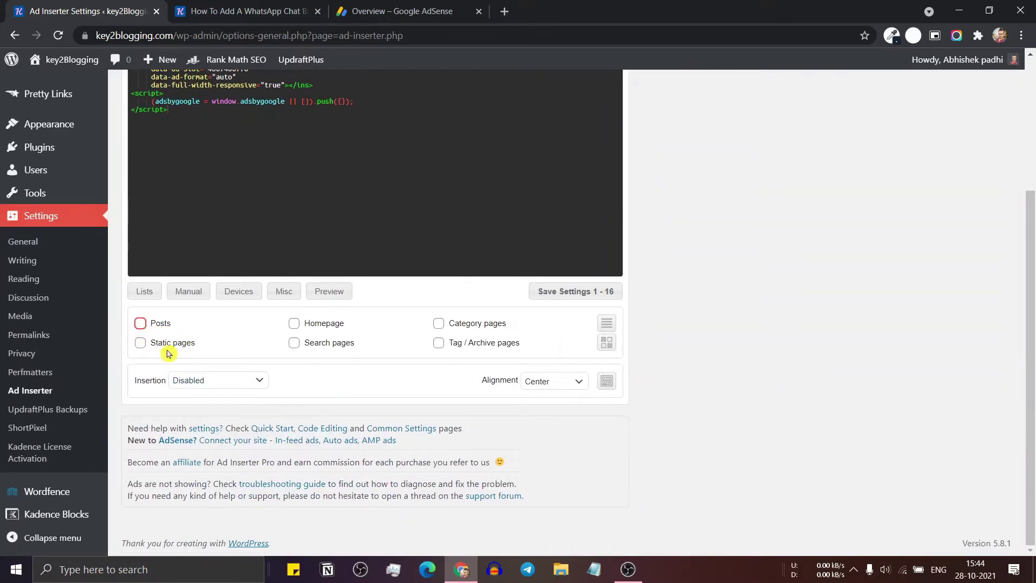
{"action": "left_click", "coordinate": [198, 383]}
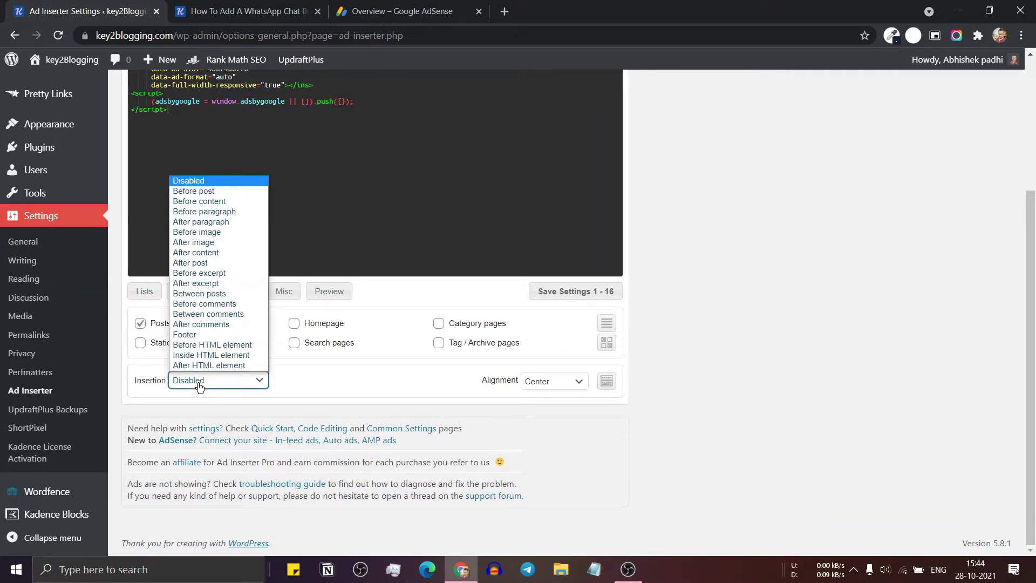
{"action": "left_click", "coordinate": [216, 222]}
{"action": "double_click", "coordinate": [293, 382]}
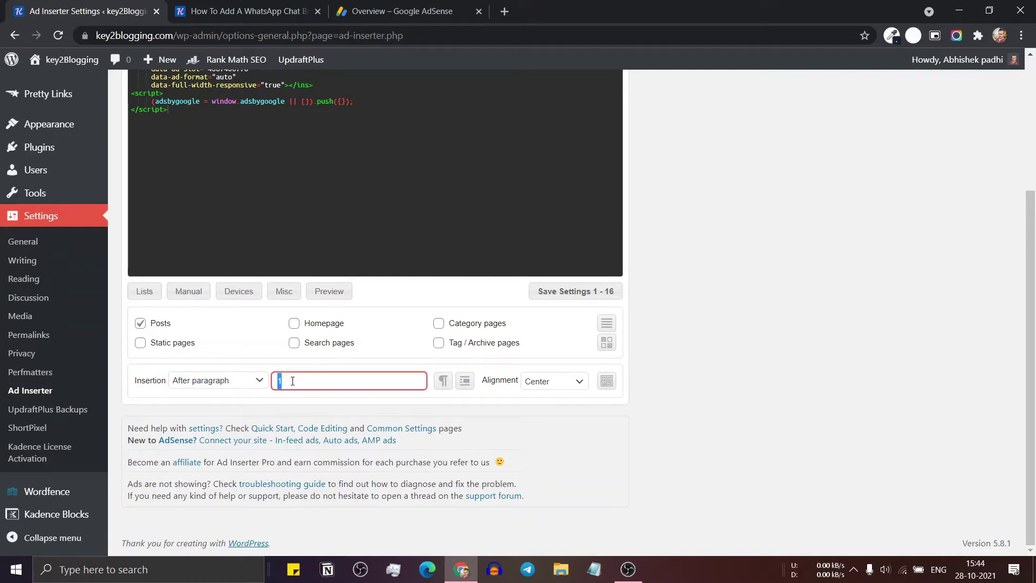
{"action": "left_click", "coordinate": [558, 382]}
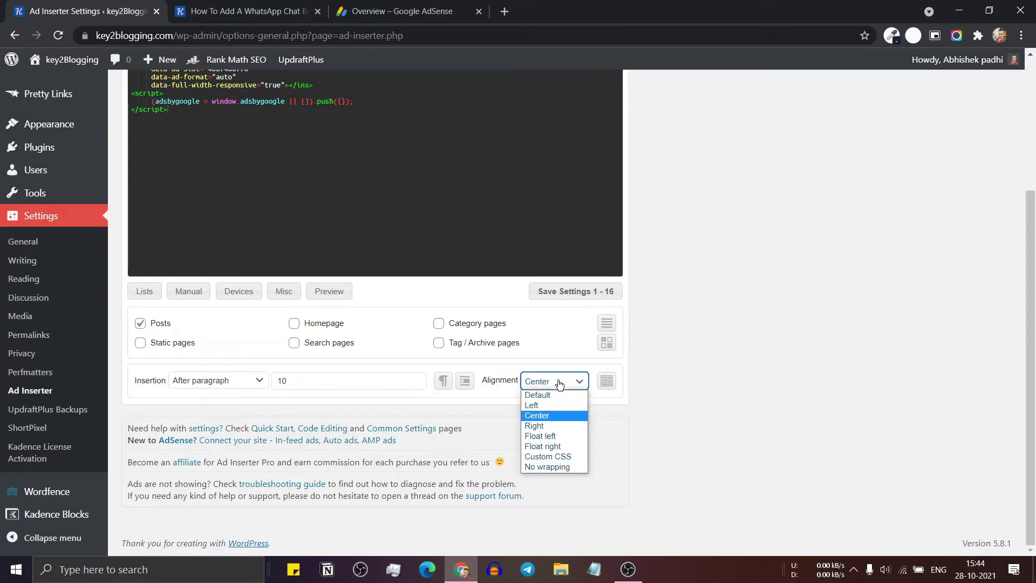
{"action": "left_click", "coordinate": [537, 415]}
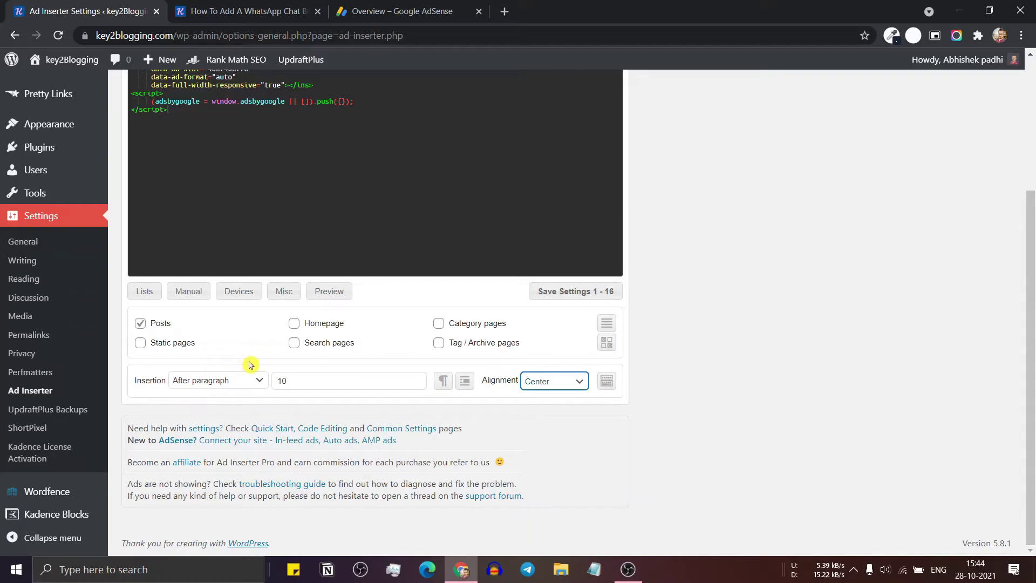
{"action": "left_click", "coordinate": [562, 293]}
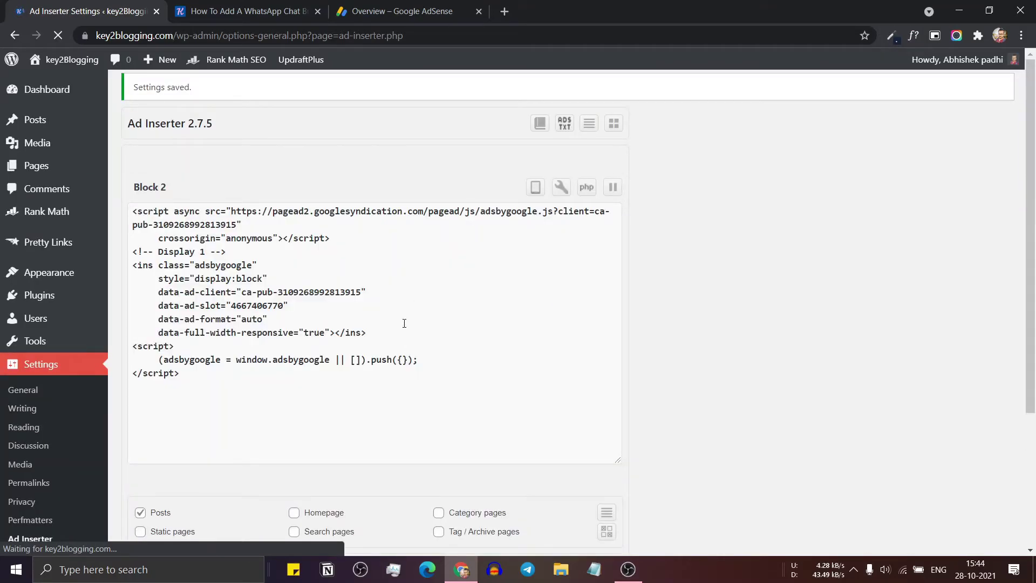
{"action": "key", "text": "ctrl+Tab"}
{"action": "scroll", "coordinate": [484, 378], "scroll_direction": "down", "scroll_amount": 3}
{"action": "scroll", "coordinate": [484, 379], "scroll_direction": "down", "scroll_amount": 10}
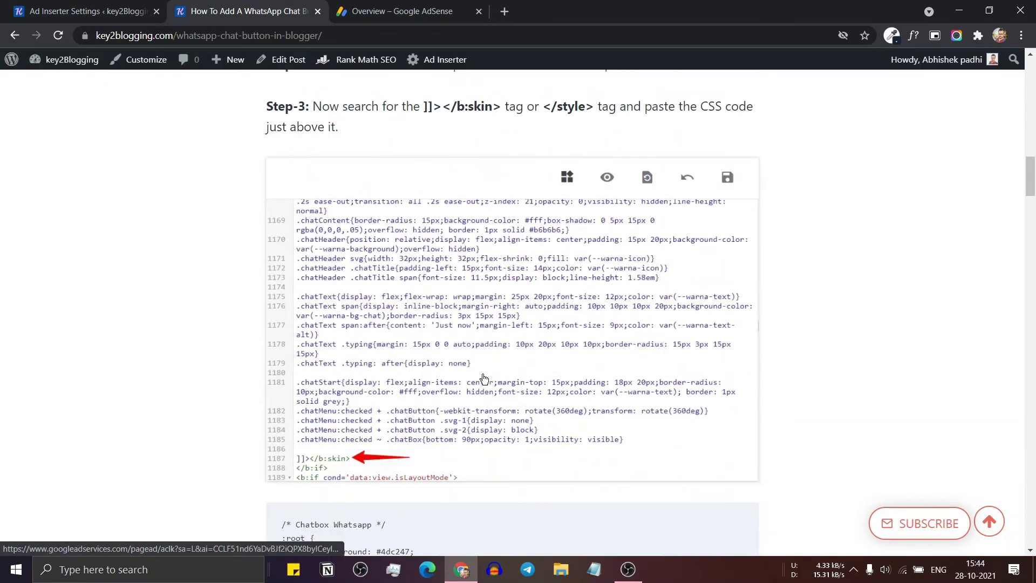
{"action": "scroll", "coordinate": [482, 378], "scroll_direction": "down", "scroll_amount": 4}
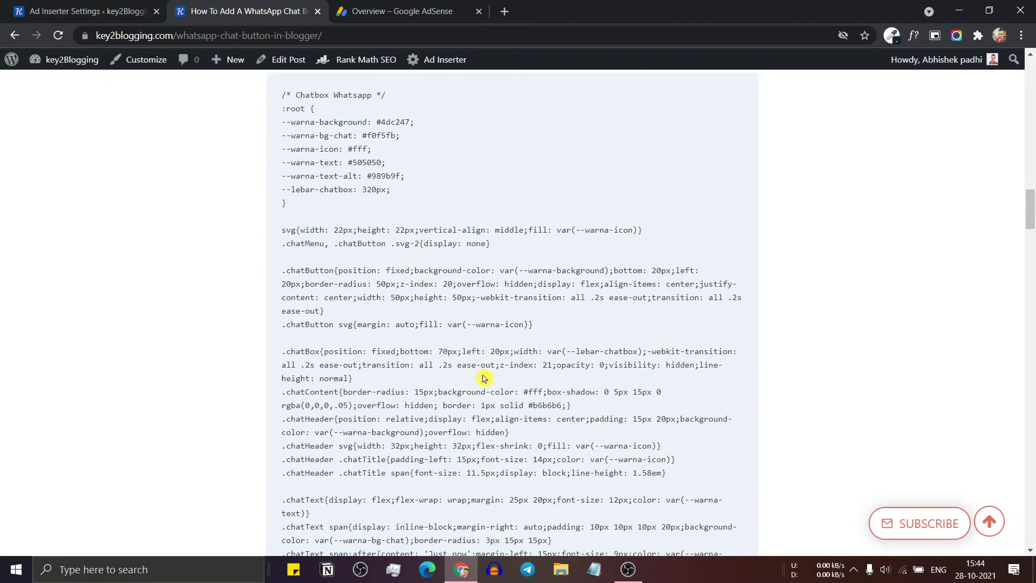
{"action": "scroll", "coordinate": [331, 347], "scroll_direction": "up", "scroll_amount": 10}
{"action": "scroll", "coordinate": [233, 332], "scroll_direction": "up", "scroll_amount": 5}
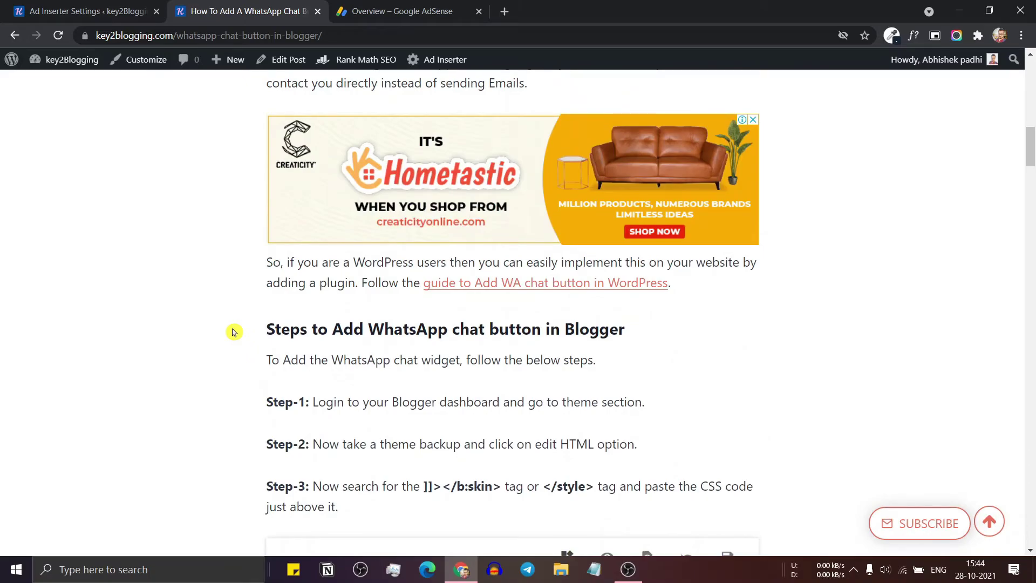
Step: Change Block 2's insertion to Before post and save the settings
{"action": "left_click", "coordinate": [124, 13]}
{"action": "scroll", "coordinate": [243, 426], "scroll_direction": "down", "scroll_amount": 3}
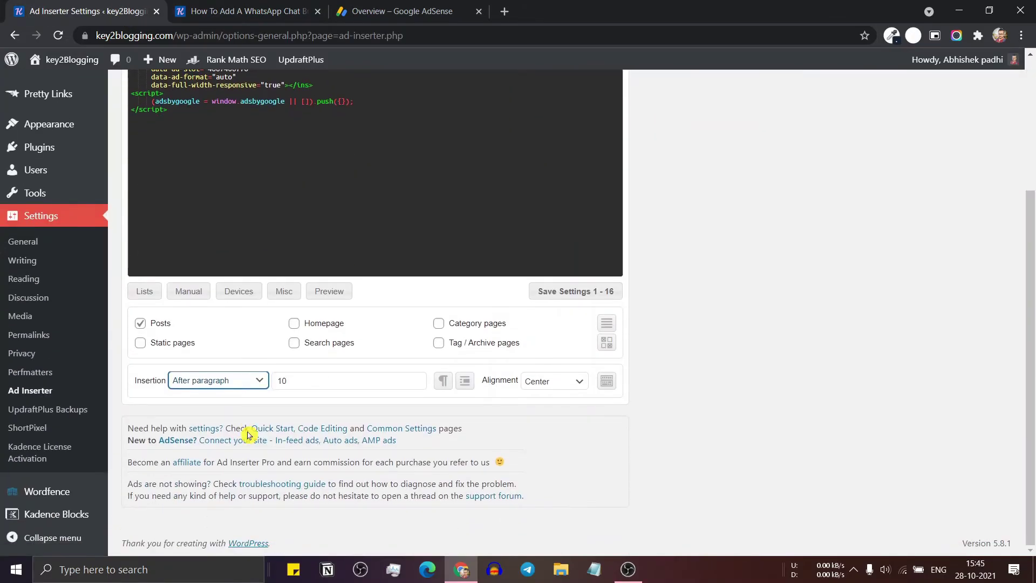
{"action": "left_click", "coordinate": [254, 379]}
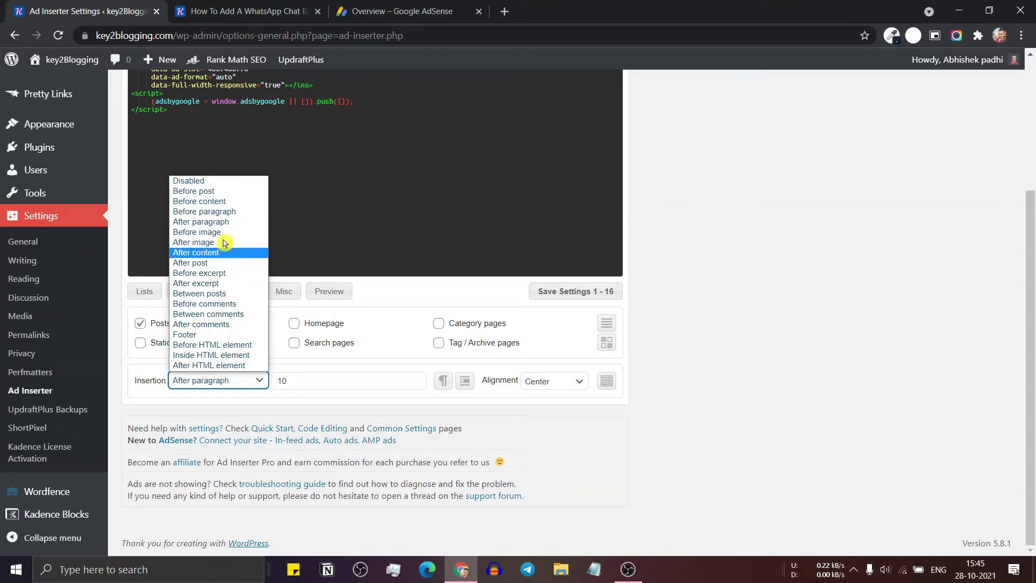
{"action": "left_click", "coordinate": [218, 194]}
{"action": "scroll", "coordinate": [357, 296], "scroll_direction": "up", "scroll_amount": 3}
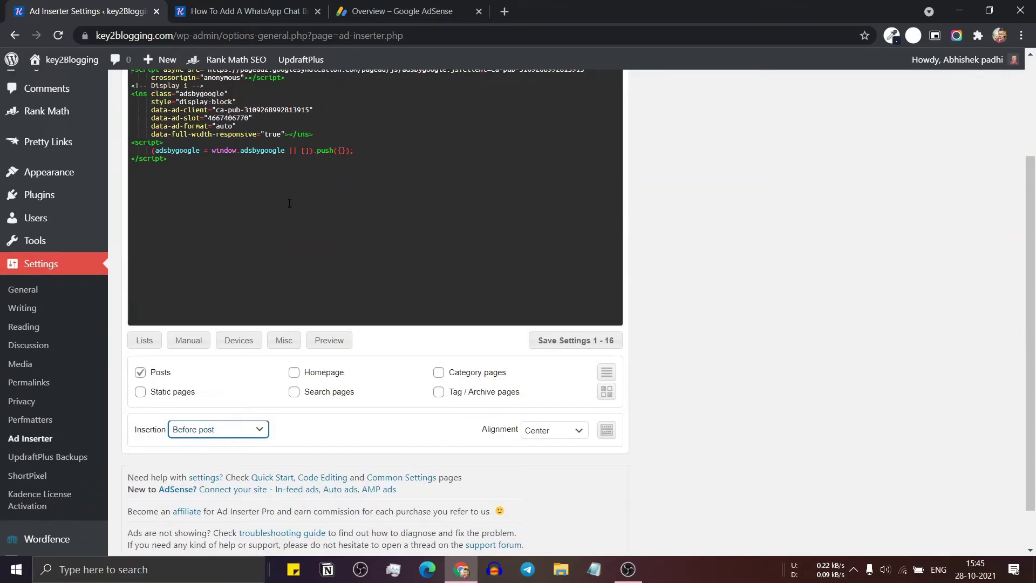
{"action": "scroll", "coordinate": [357, 296], "scroll_direction": "down", "scroll_amount": 3}
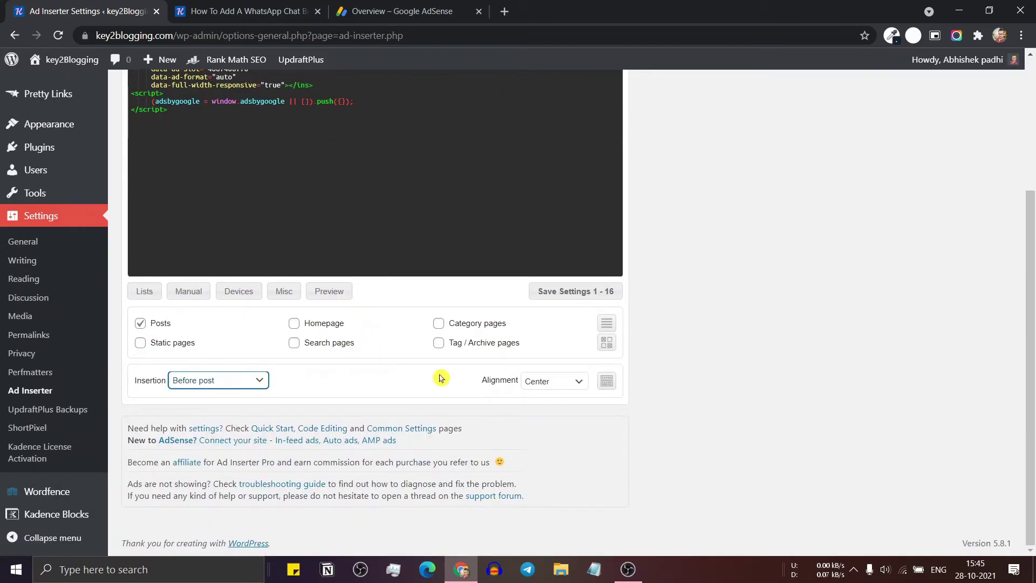
{"action": "left_click", "coordinate": [562, 293]}
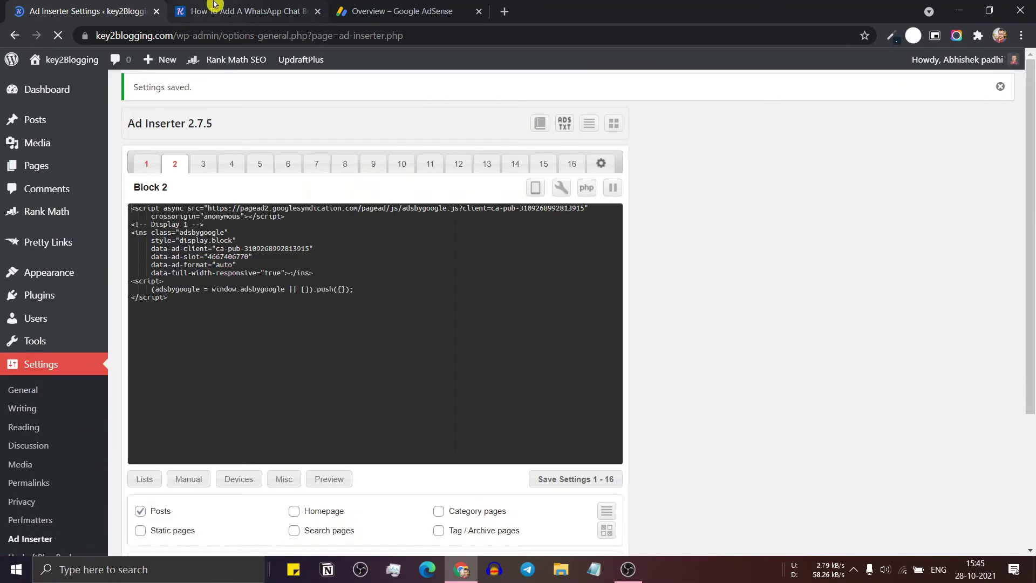
{"action": "left_click", "coordinate": [211, 11]}
Step: Reload the WhatsApp chat button post to see the ad above its featured image
{"action": "scroll", "coordinate": [300, 133], "scroll_direction": "up", "scroll_amount": 14}
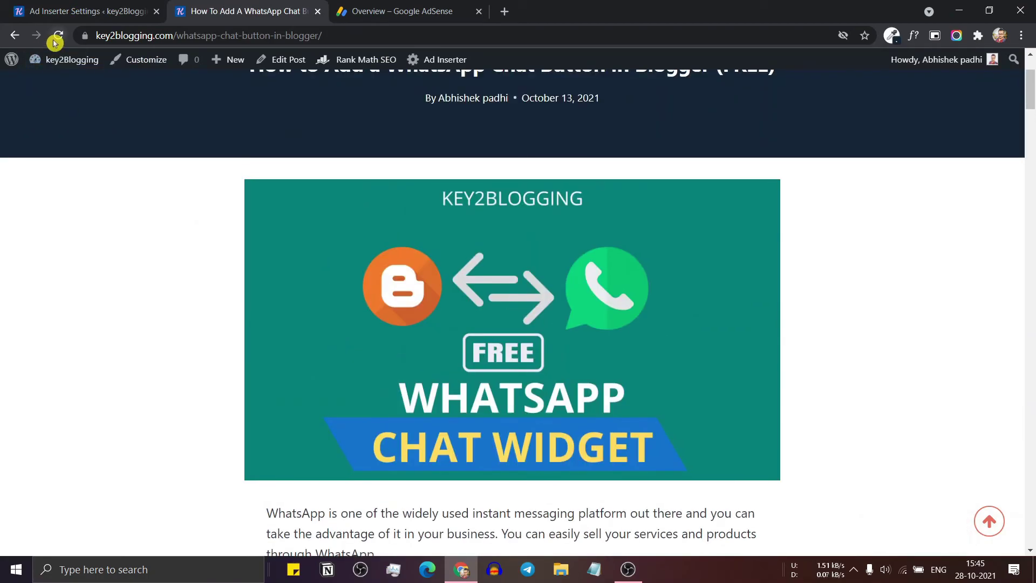
{"action": "left_click", "coordinate": [56, 38]}
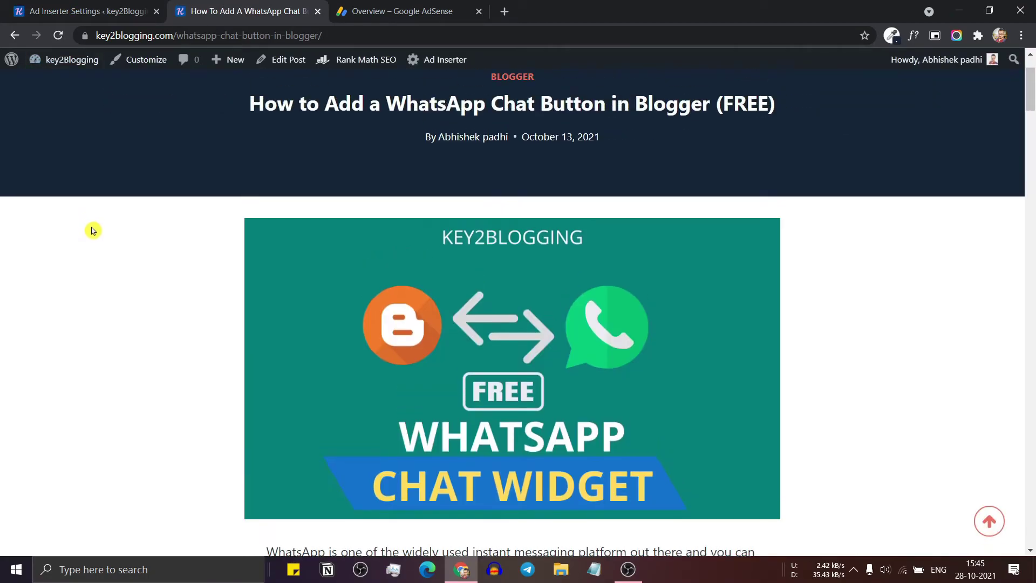
{"action": "scroll", "coordinate": [116, 254], "scroll_direction": "down", "scroll_amount": 4}
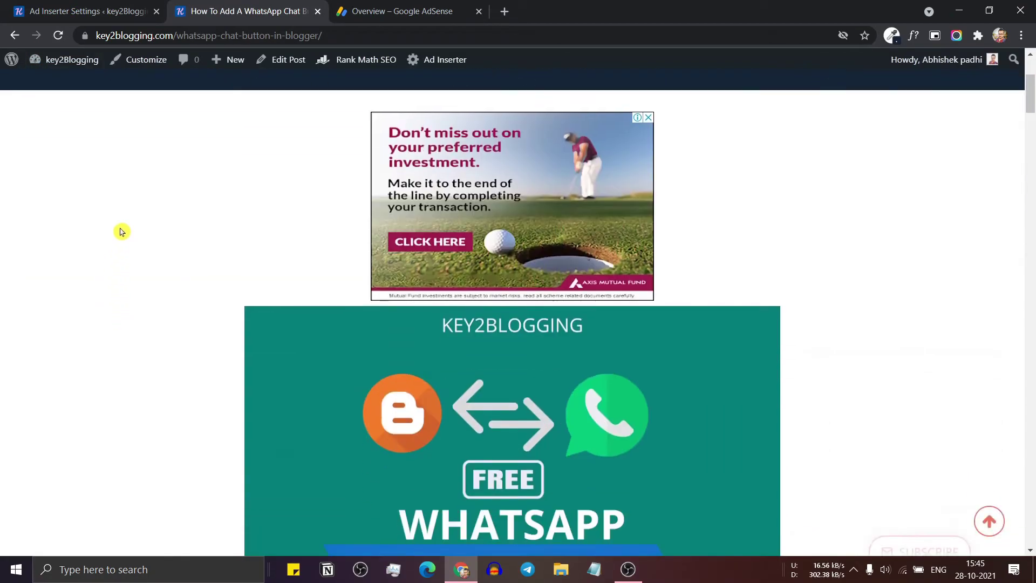
{"action": "scroll", "coordinate": [236, 232], "scroll_direction": "up", "scroll_amount": 3}
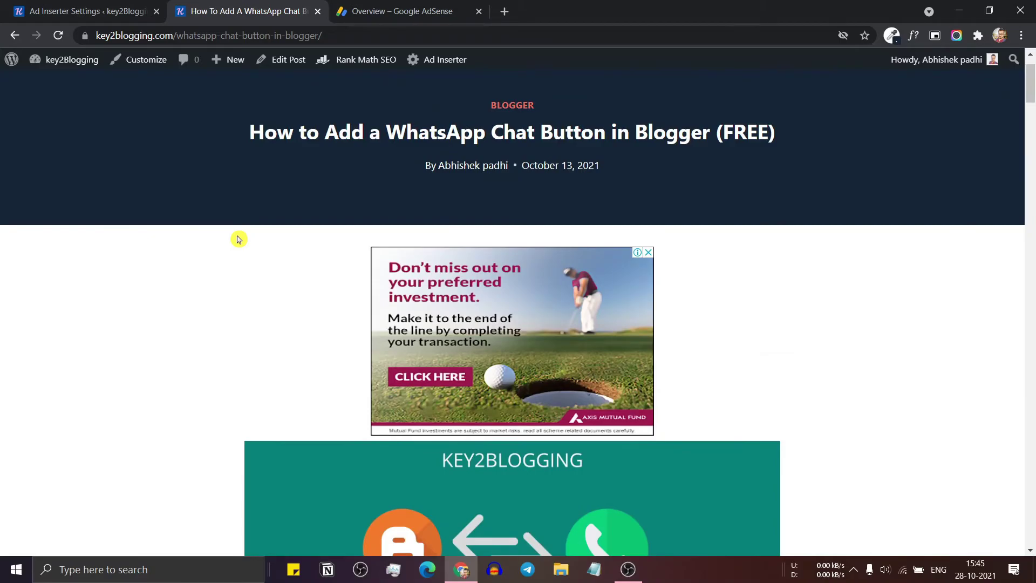
{"action": "scroll", "coordinate": [240, 243], "scroll_direction": "down", "scroll_amount": 3}
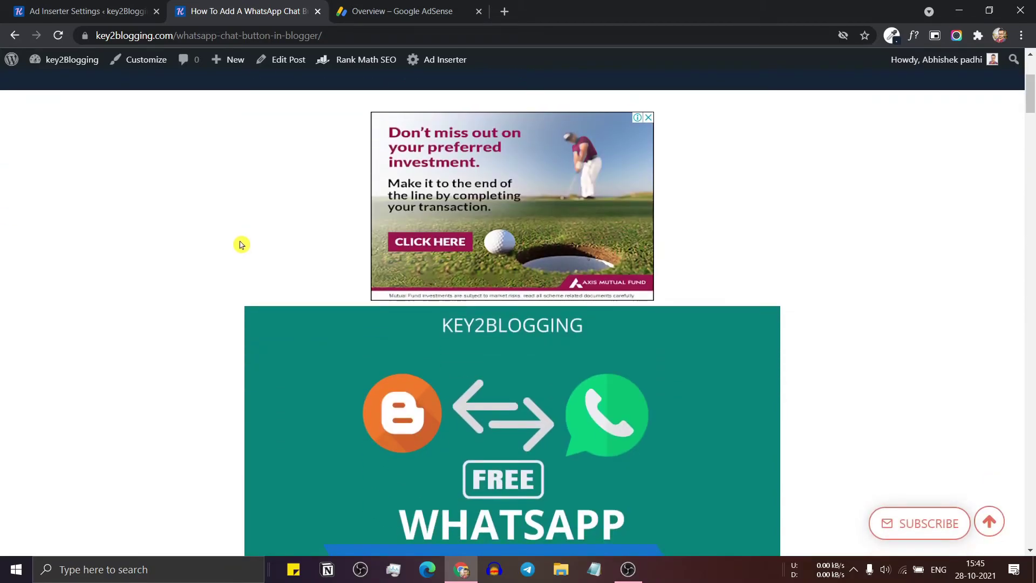
{"action": "left_click", "coordinate": [87, 10]}
Step: Restore Block 2's insertion to after paragraph 10 and save settings 1 - 16
{"action": "scroll", "coordinate": [254, 282], "scroll_direction": "down", "scroll_amount": 3}
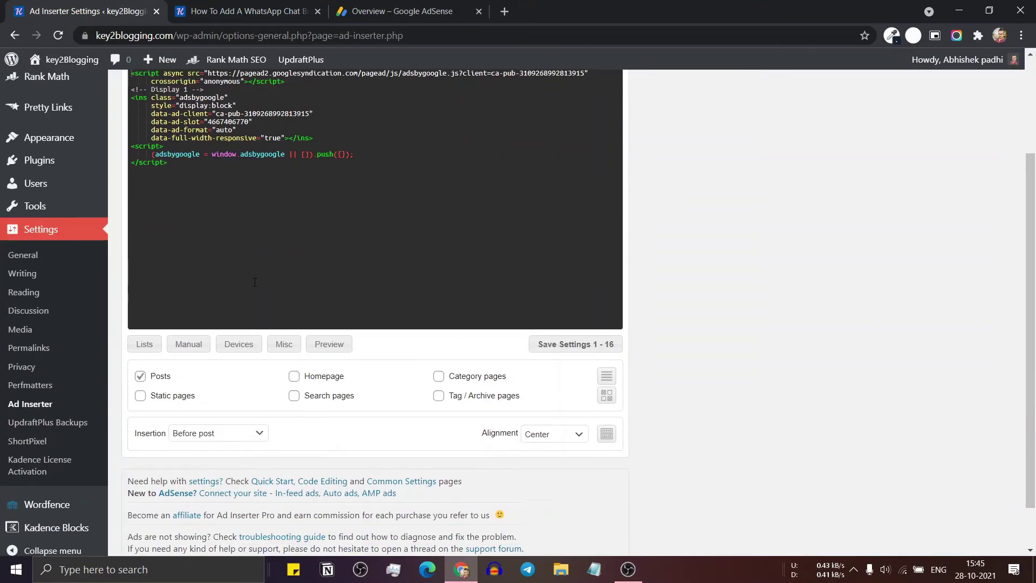
{"action": "left_click", "coordinate": [204, 432]}
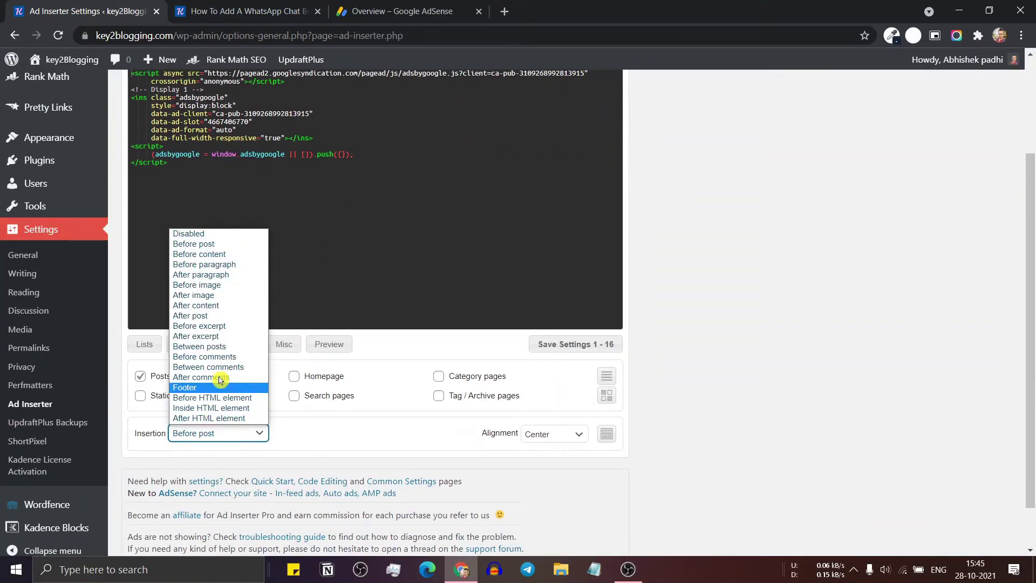
{"action": "left_click", "coordinate": [218, 275]}
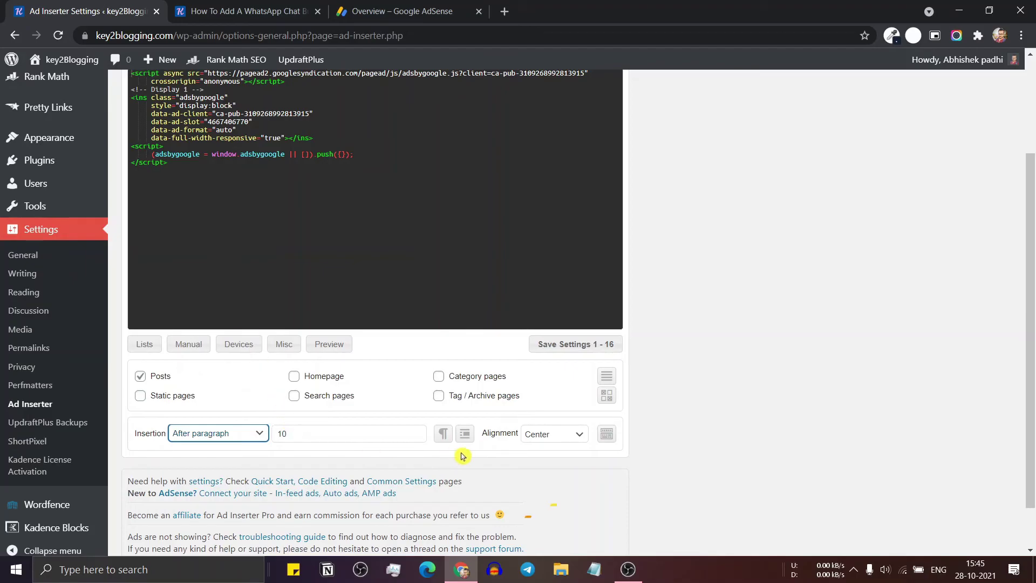
{"action": "left_click", "coordinate": [599, 346]}
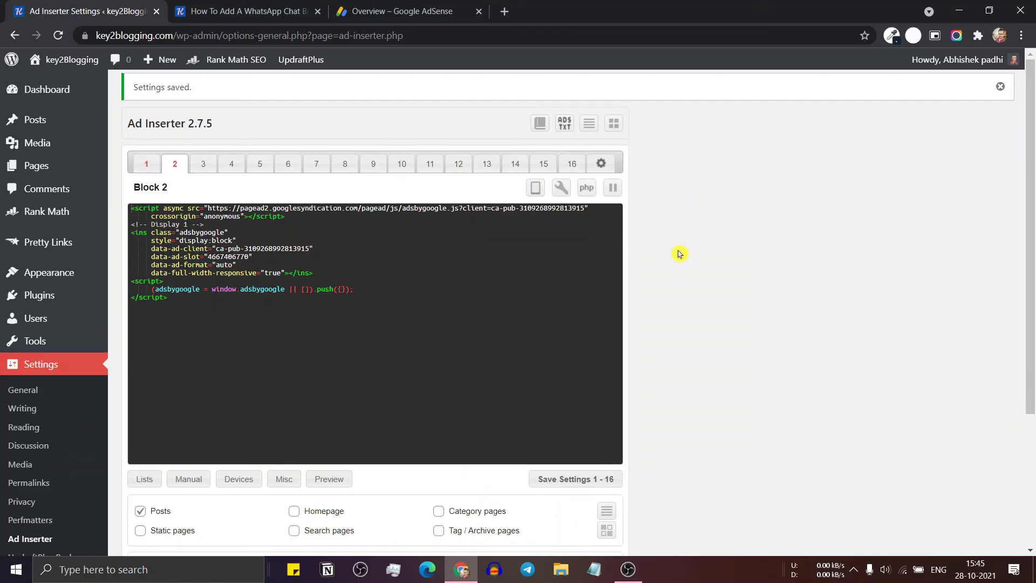
{"action": "scroll", "coordinate": [677, 256], "scroll_direction": "down", "scroll_amount": 3}
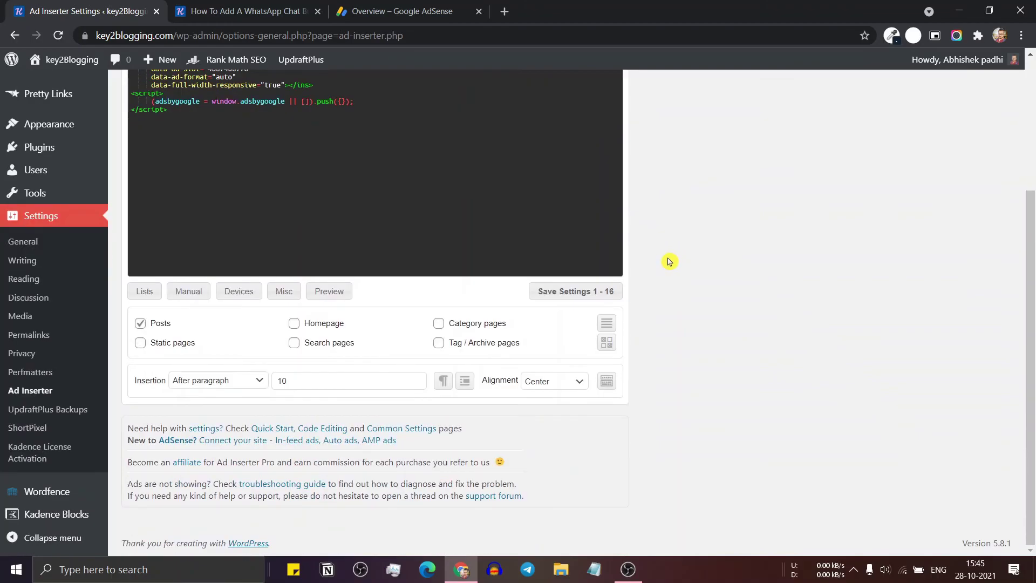